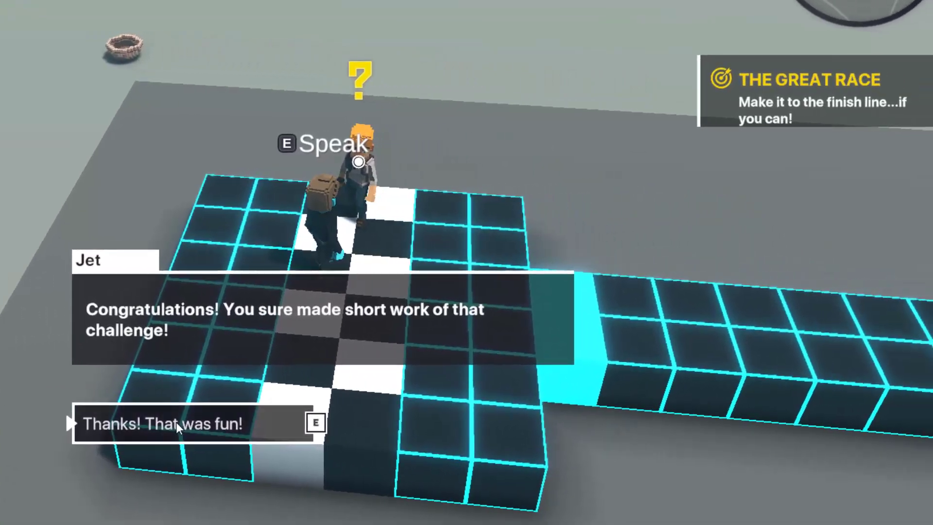
- Give Jet the closing reply, then add a cyan block to the tower
click(176, 423)
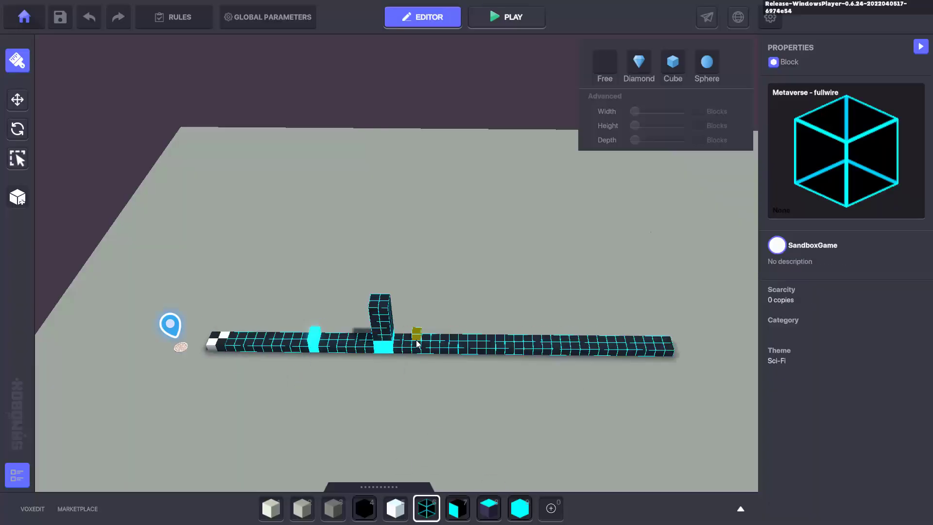
key(9)
click(382, 292)
- Raise two block columns along the course and switch to fullwire blocks for the tower
key(6)
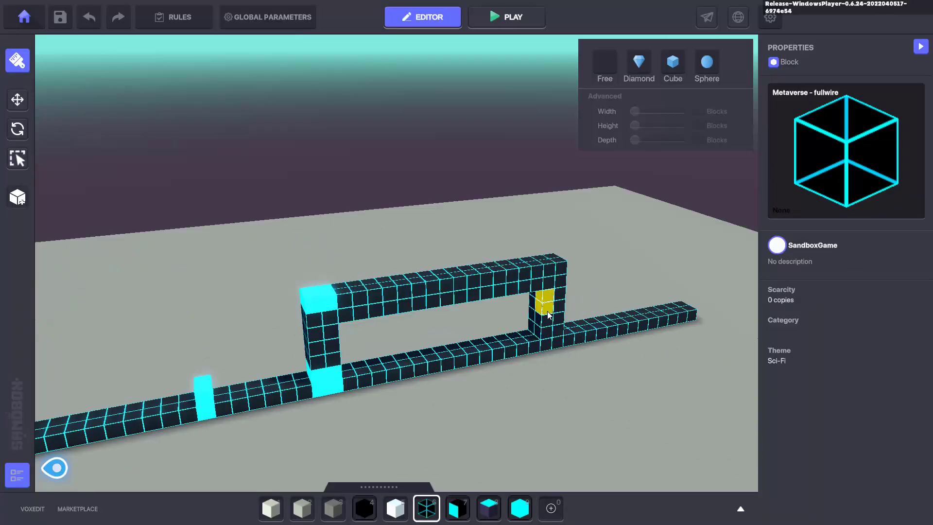
right_drag(541, 302, 348, 288)
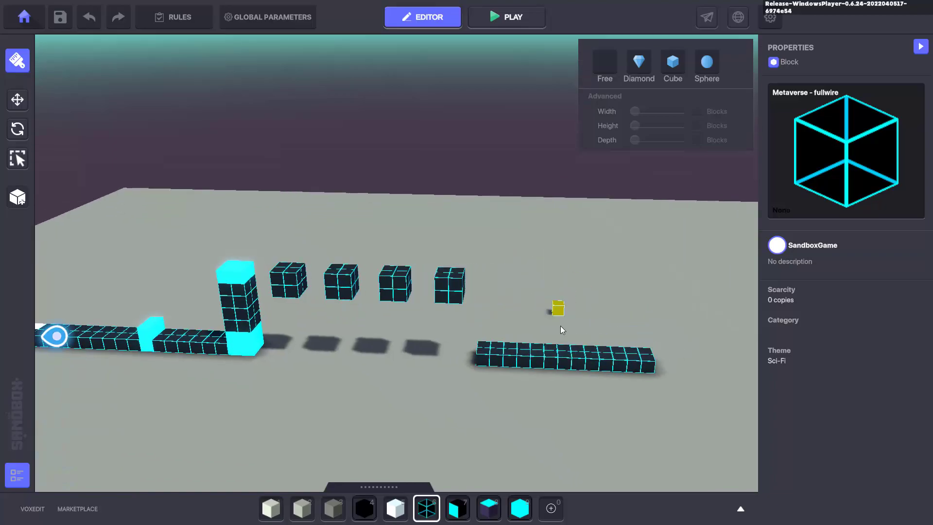
drag(448, 310, 448, 238)
drag(631, 362, 660, 204)
key(4)
key(ctrl+z)
key(6)
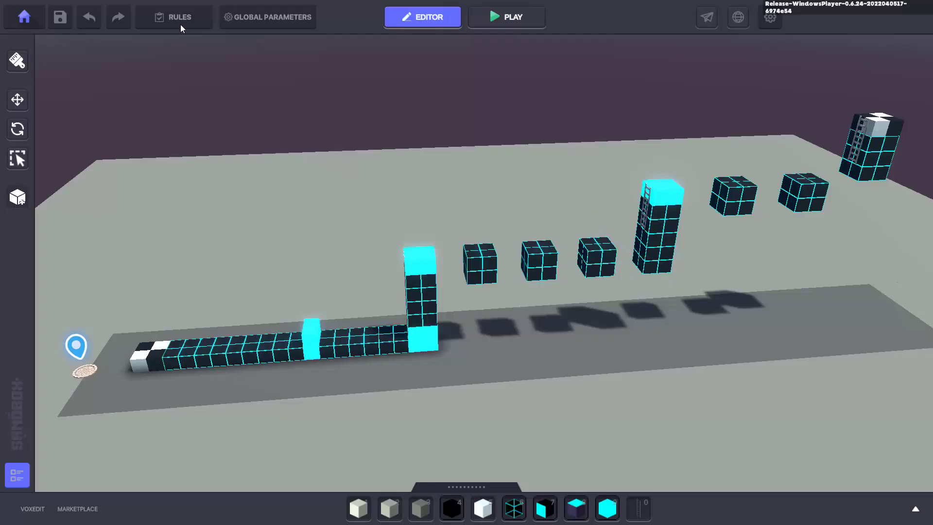
- Add a quest 'The Great Race' described as 'Make it to the finish line...if you can!'
click(181, 24)
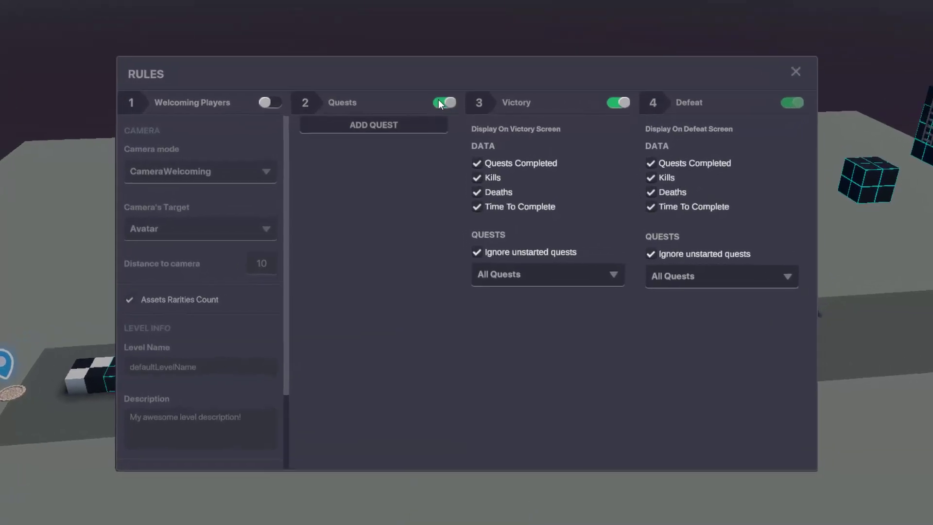
click(398, 124)
click(392, 126)
text(The Great Race)
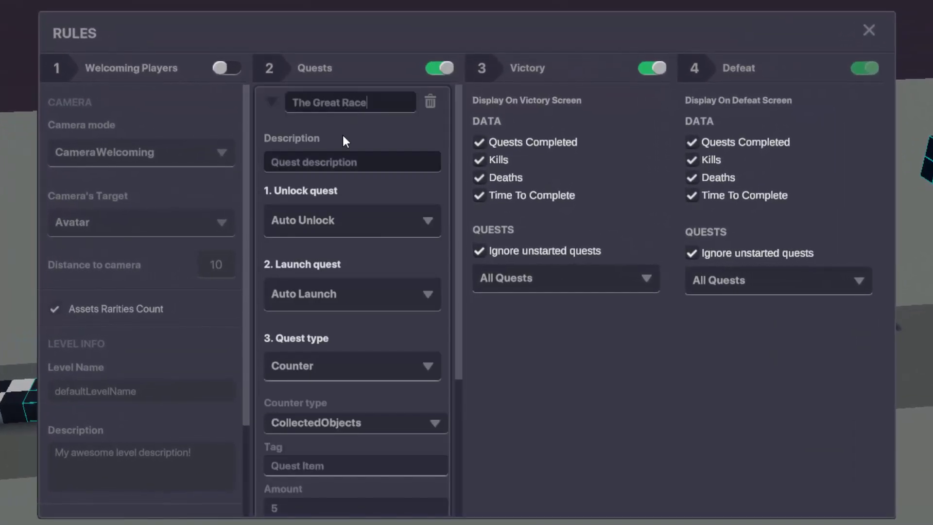
click(370, 164)
text(Make it to the finish line...if you can!)
- Keep the quest unlocking automatically and launch it on a new Race.Quest.Start message
click(380, 220)
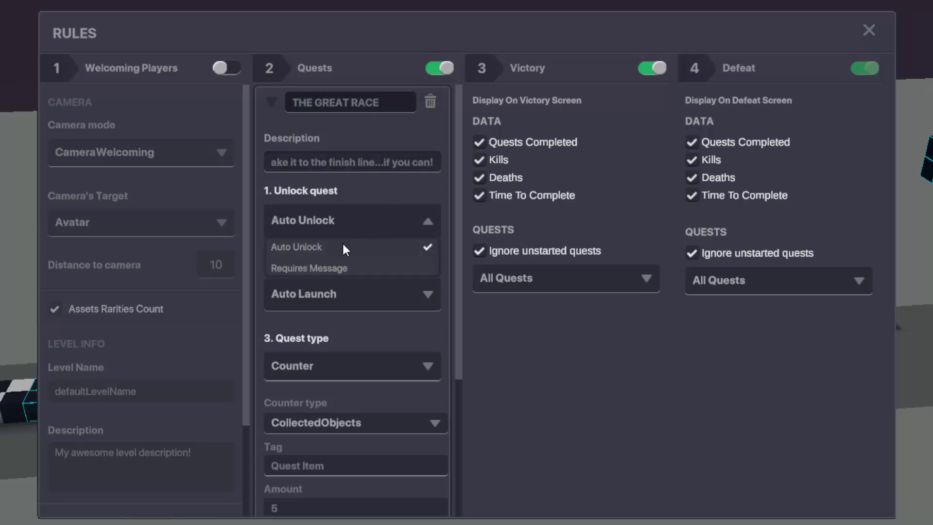
click(343, 246)
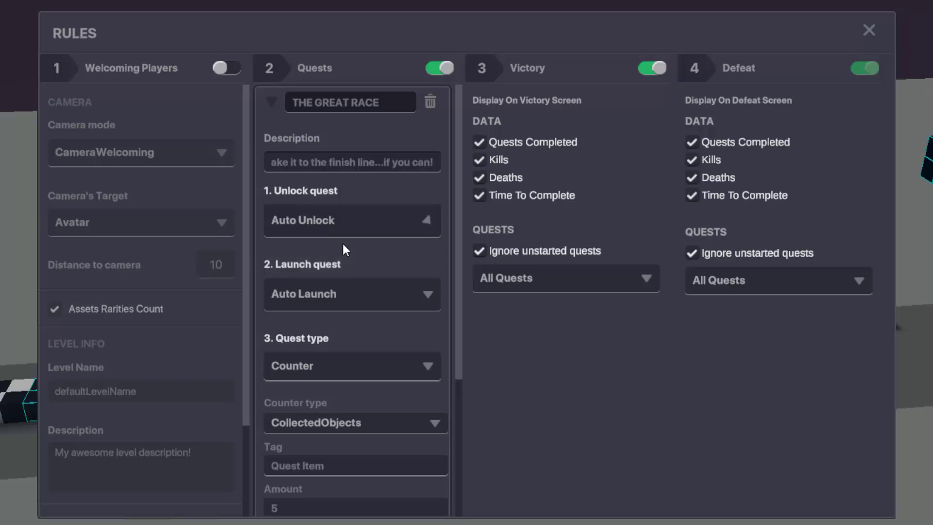
click(352, 288)
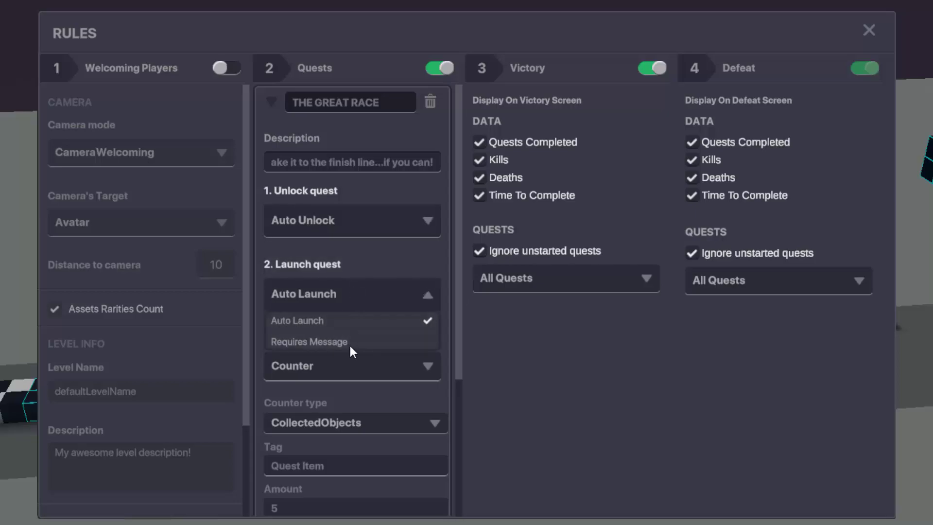
click(334, 342)
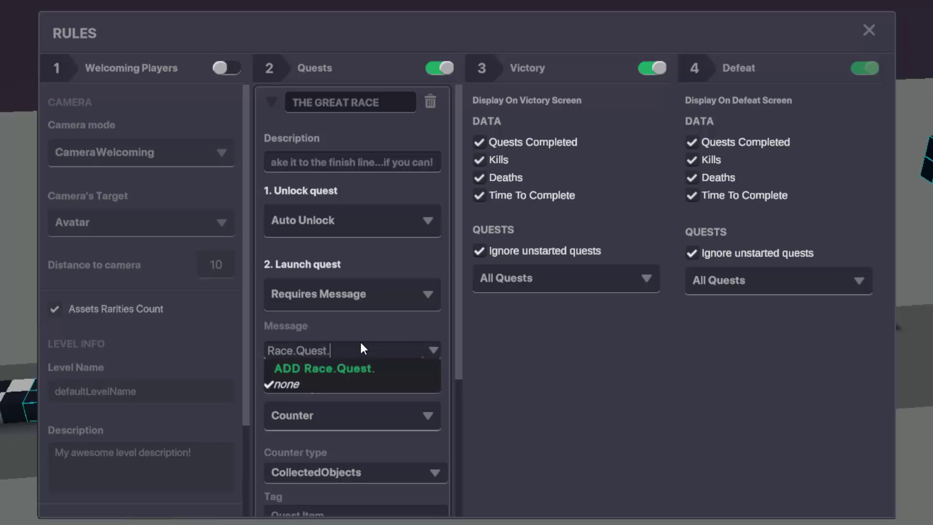
text(.Start)
click(369, 373)
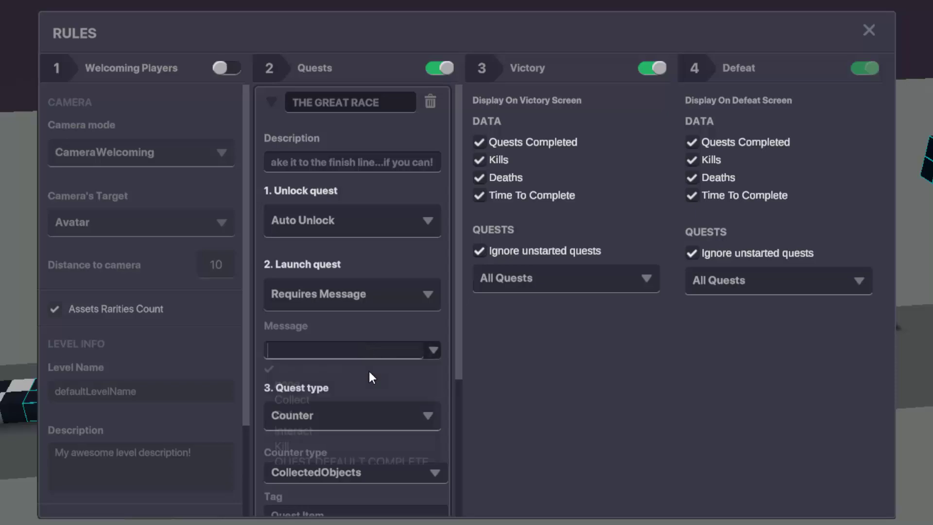
- Set the quest type to Wait For Message with a new Race.Quest.Finish message
click(356, 411)
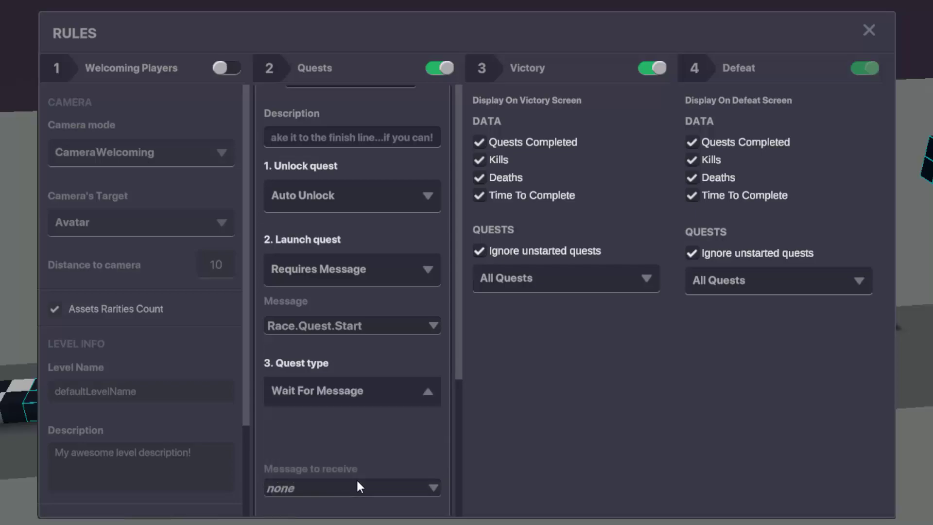
click(357, 478)
scroll(346, 412, down, 4)
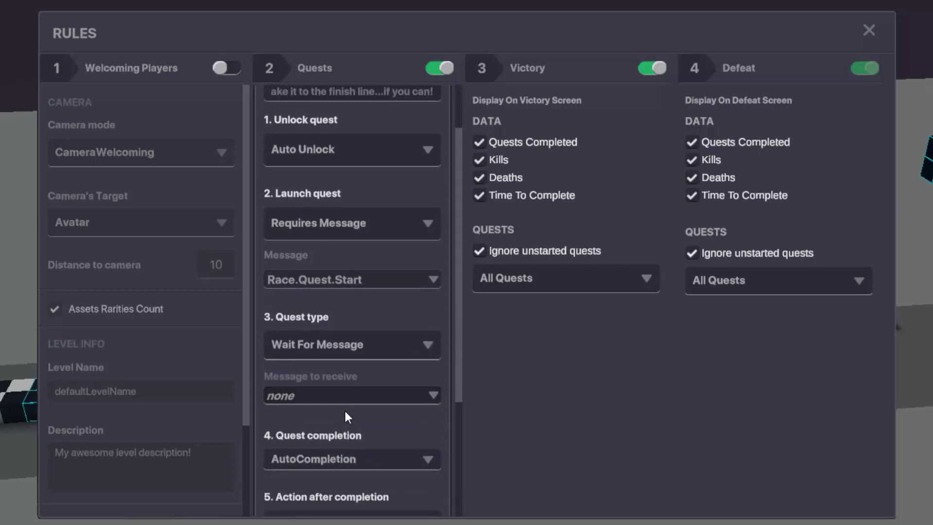
click(350, 354)
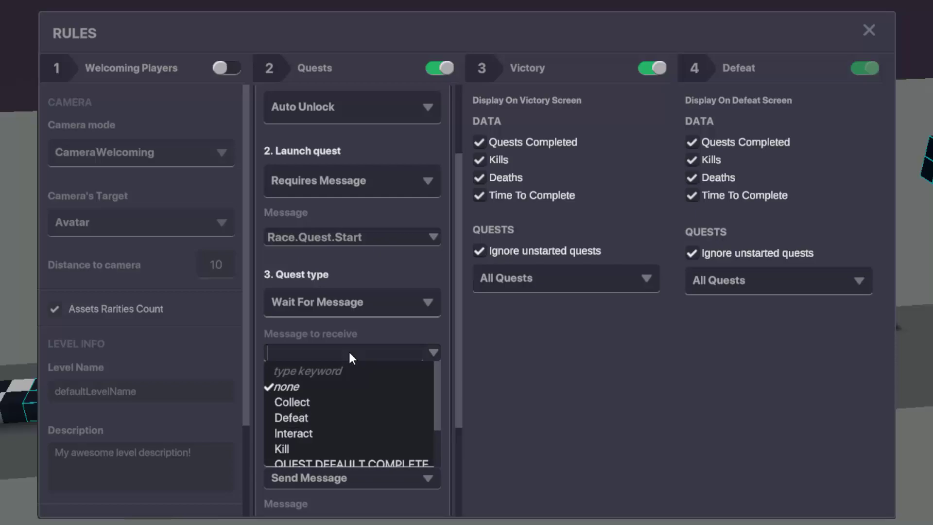
text(Race.Quest.F)
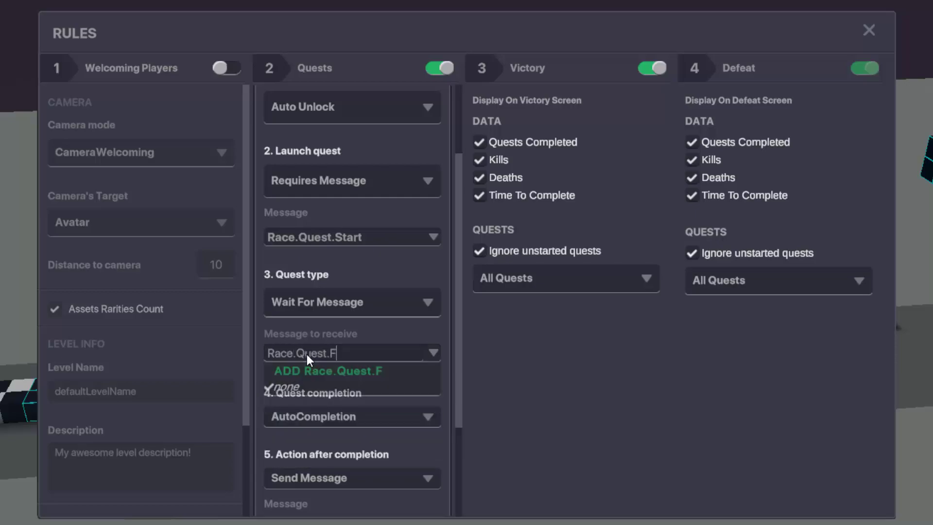
text(inish)
click(330, 371)
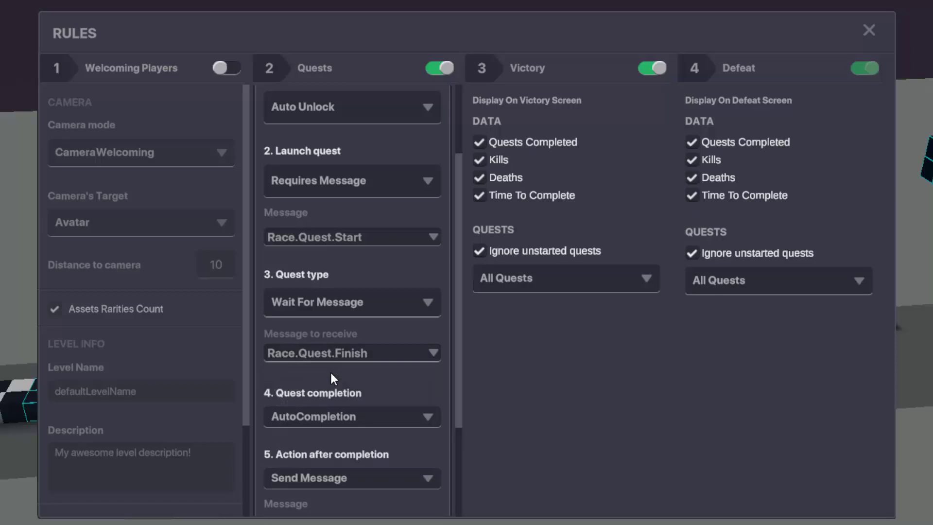
- Require the Race.Quest.End message for completion and set the after-completion action to Nothing
click(352, 413)
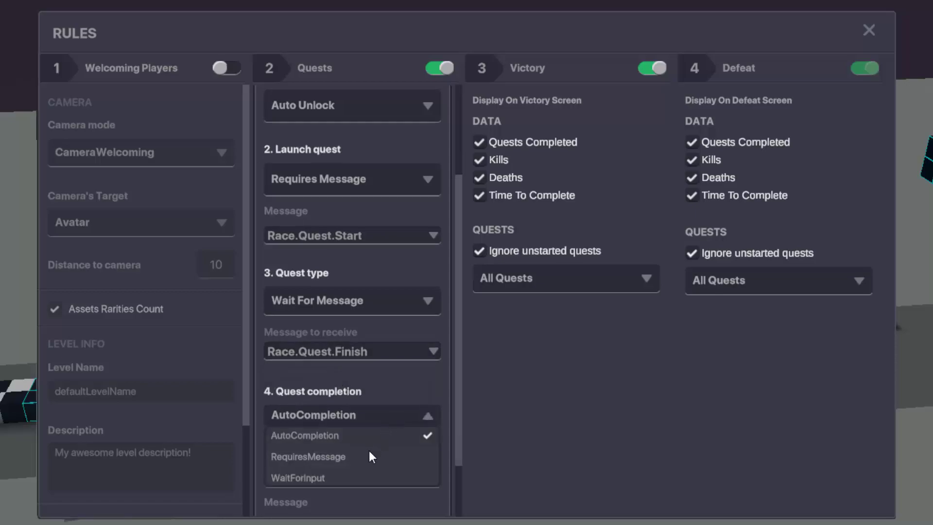
click(368, 452)
click(350, 415)
text(Race.Q)
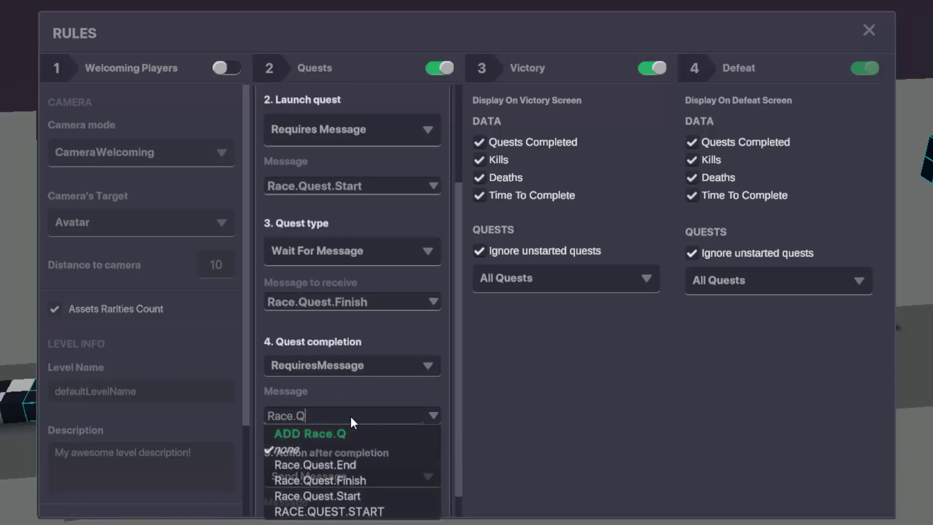
text(uest.End)
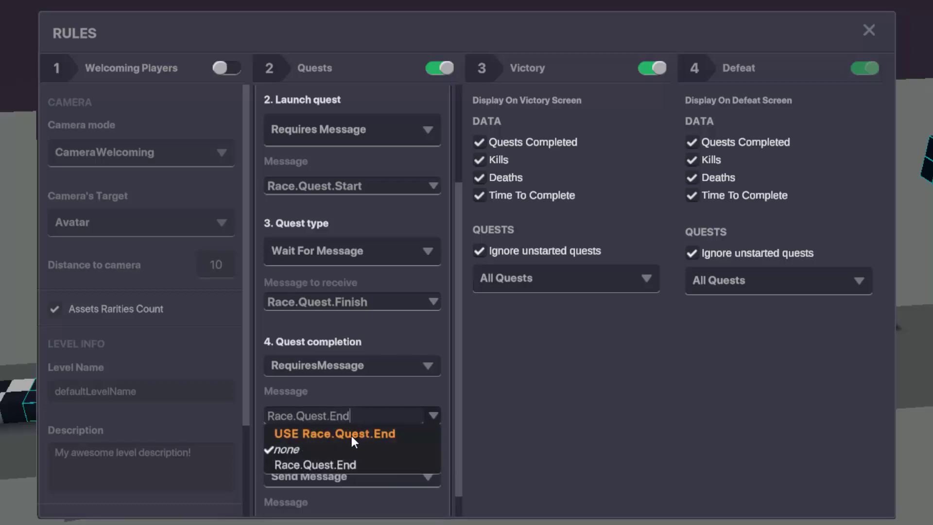
click(351, 434)
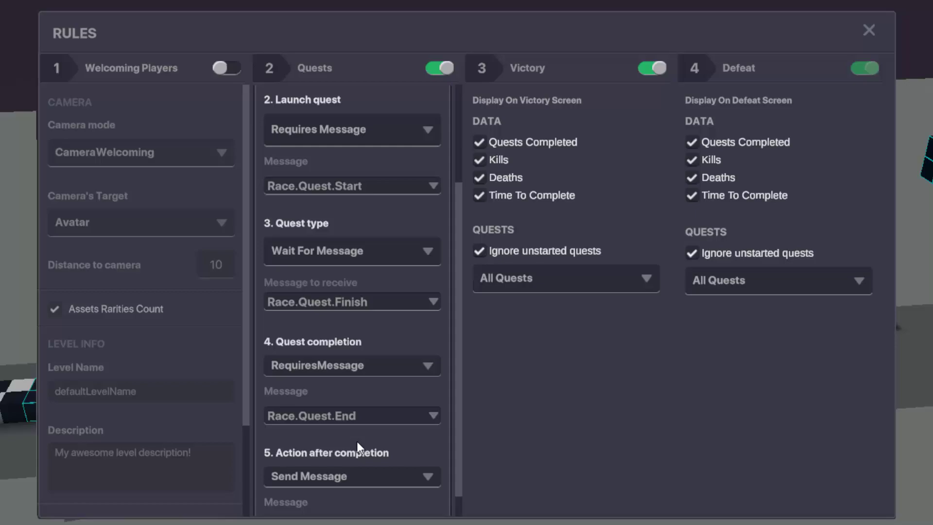
click(364, 478)
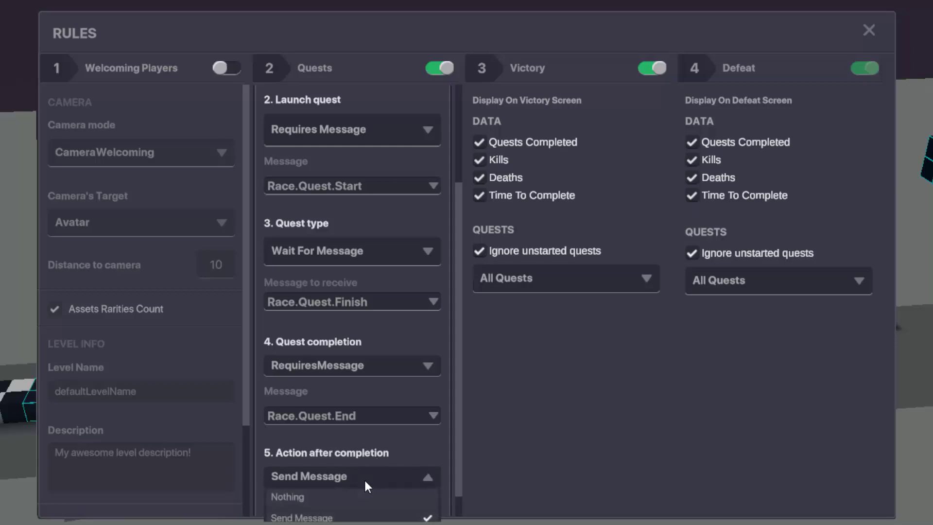
click(345, 500)
scroll(350, 491, down, 2)
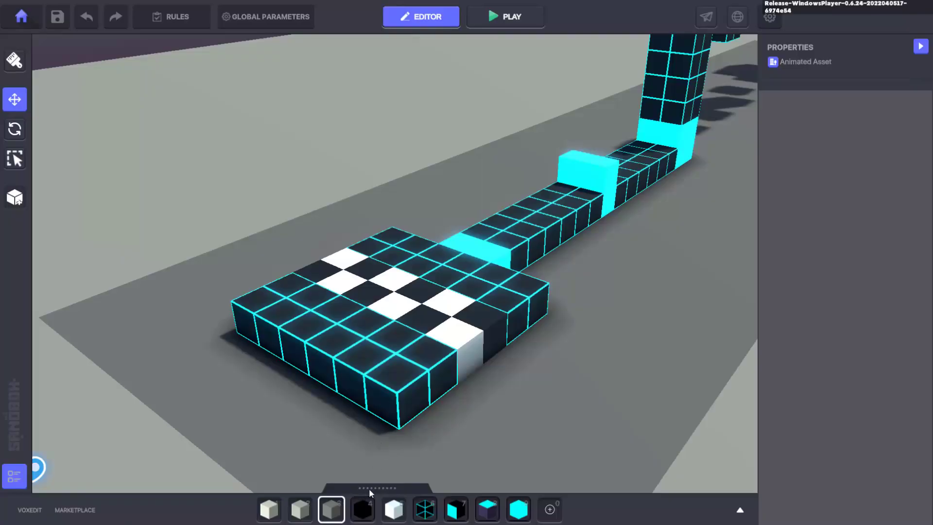
- Find 'jet' in the assets and place Adventurer Jet on the checkered platform, rotated to Y 270
click(369, 488)
click(173, 265)
text(jet)
click(150, 304)
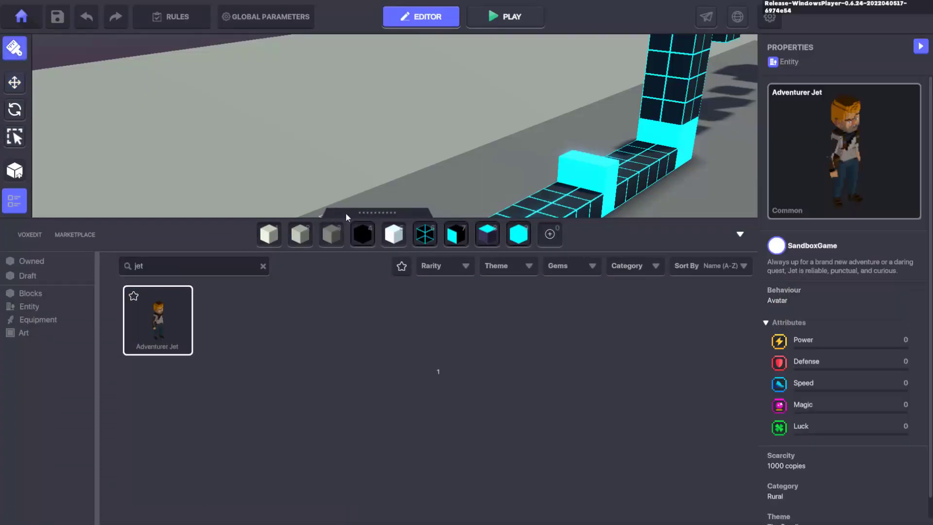
click(346, 214)
click(347, 271)
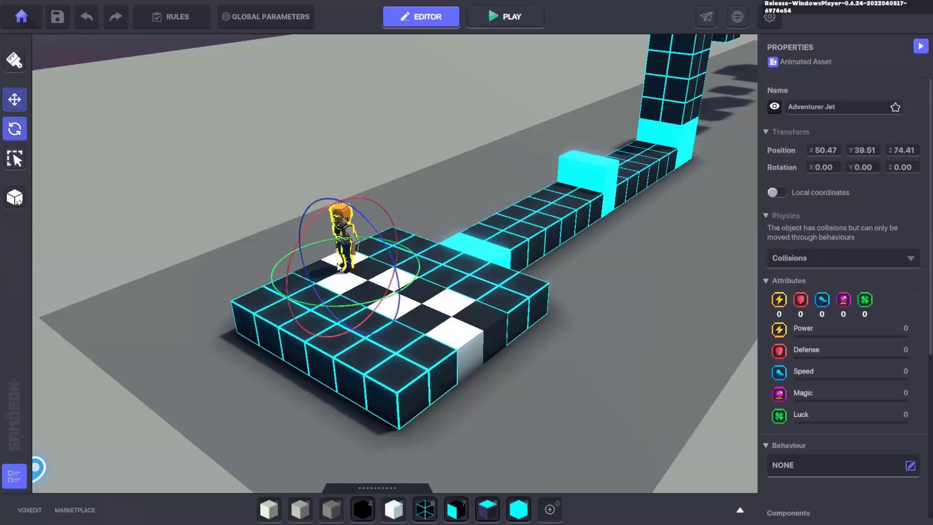
drag(347, 271, 456, 325)
click(463, 327)
scroll(423, 294, up, 3)
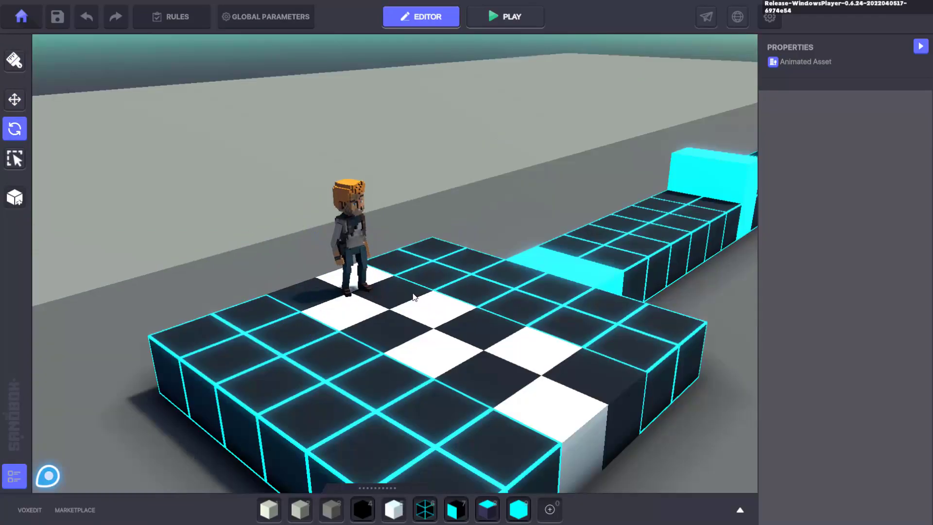
- Search the assets for 'Clay' and store the Clay Bowl in the hotbar
click(377, 489)
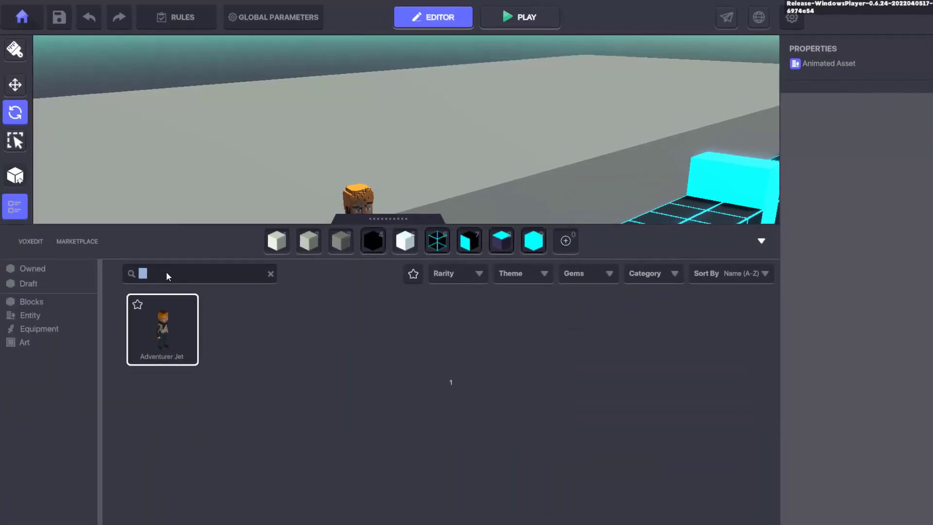
text(Clay)
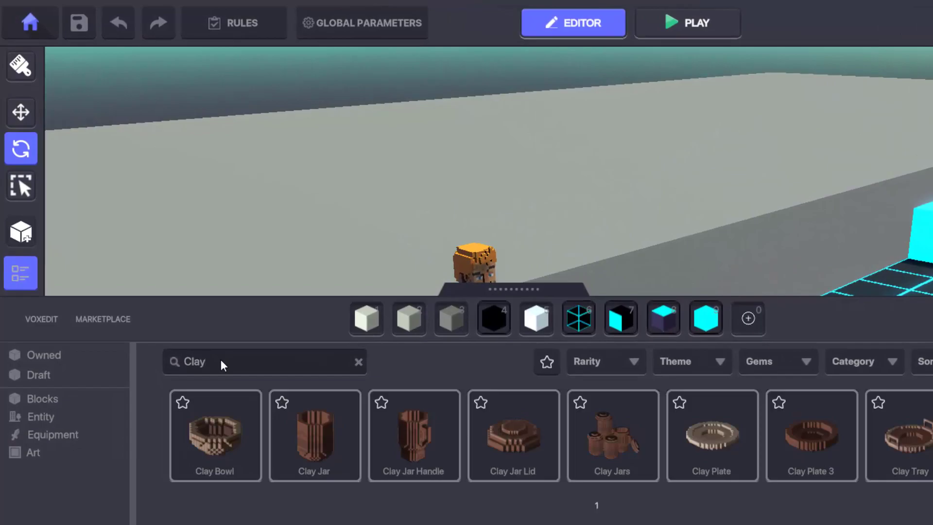
drag(231, 439, 749, 318)
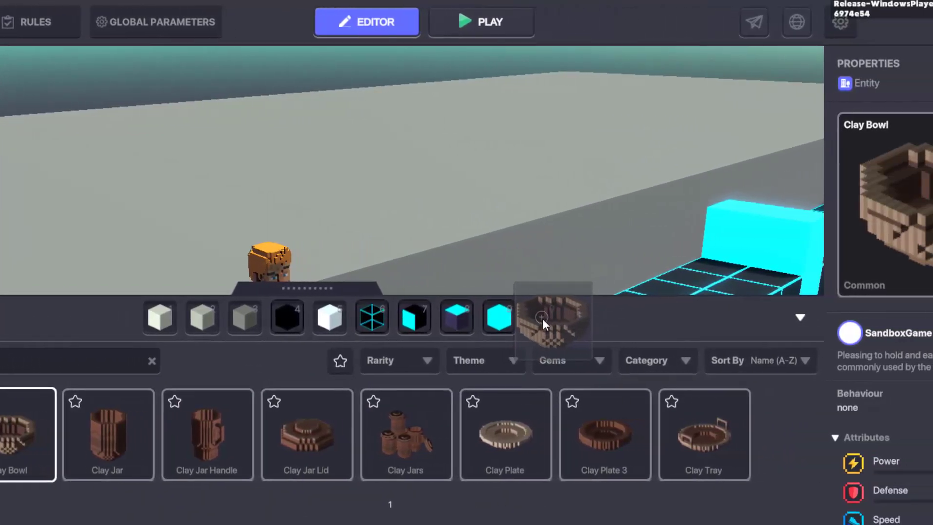
drag(542, 319, 543, 319)
click(313, 288)
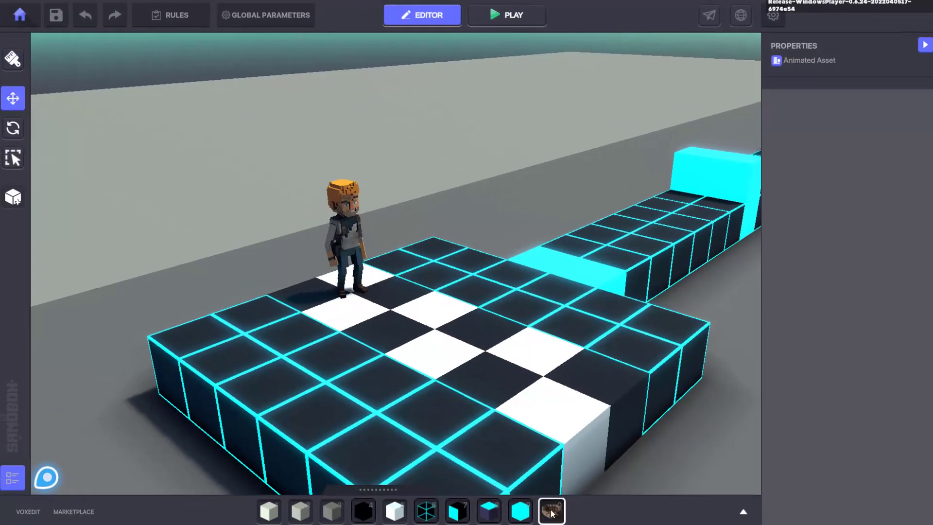
- Place the Clay Bowl around Jet's body, make it invisible and set No Collisions
click(552, 513)
click(430, 330)
drag(483, 350, 389, 319)
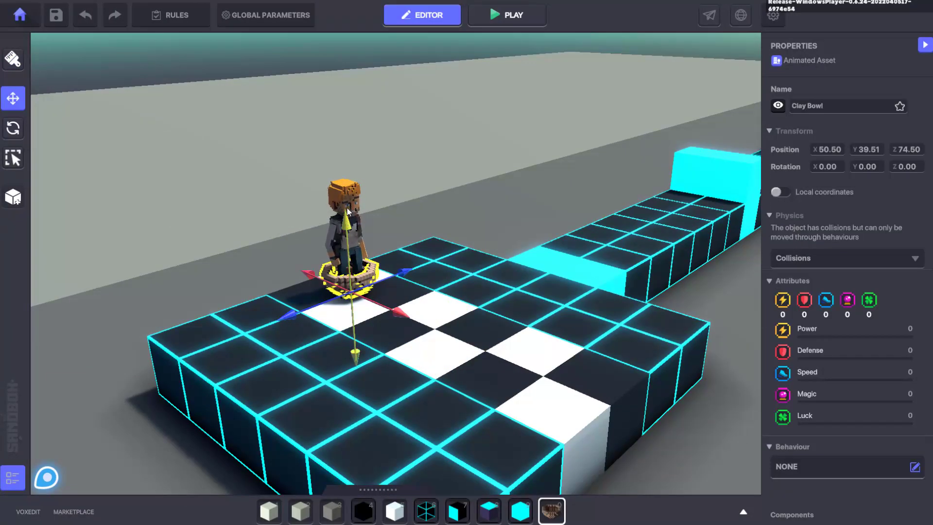
drag(348, 209, 343, 158)
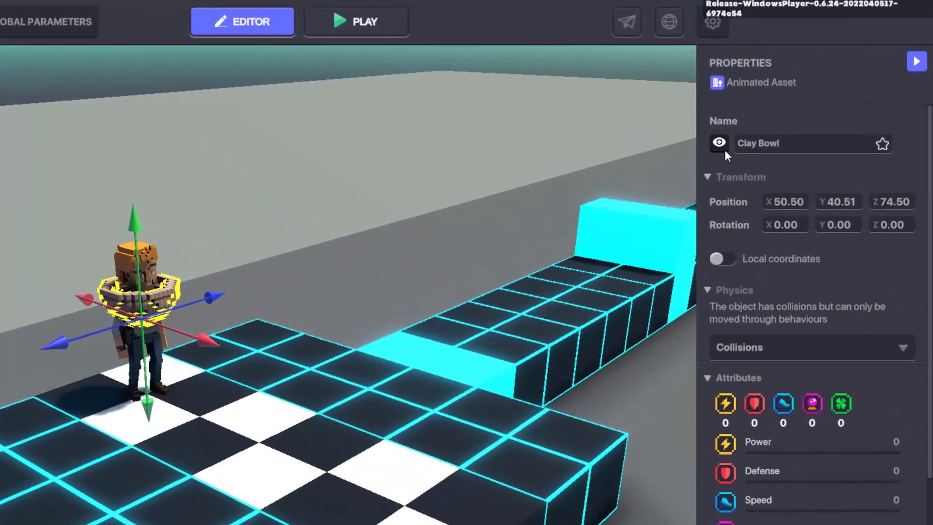
click(723, 148)
click(731, 353)
click(732, 391)
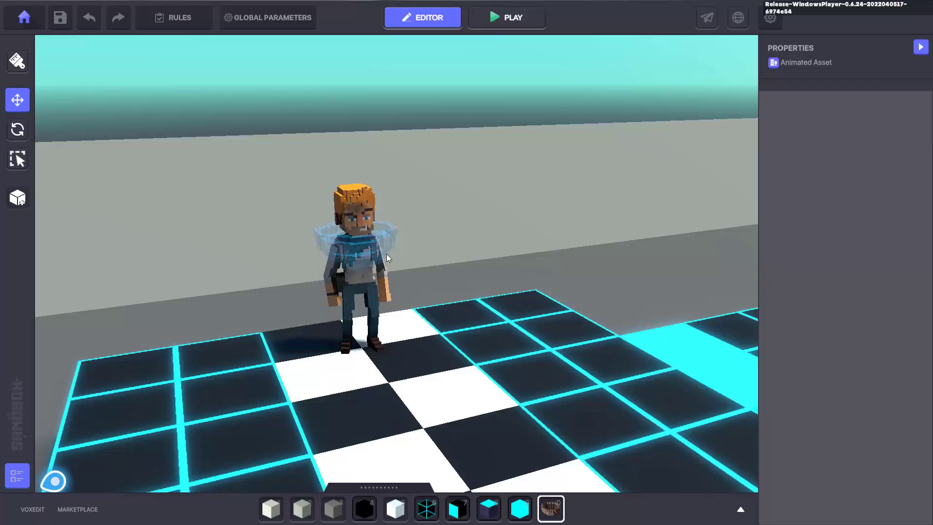
- Add a Speaker component to the character and clear its 'Hello!' display text
click(387, 254)
scroll(823, 292, down, 5)
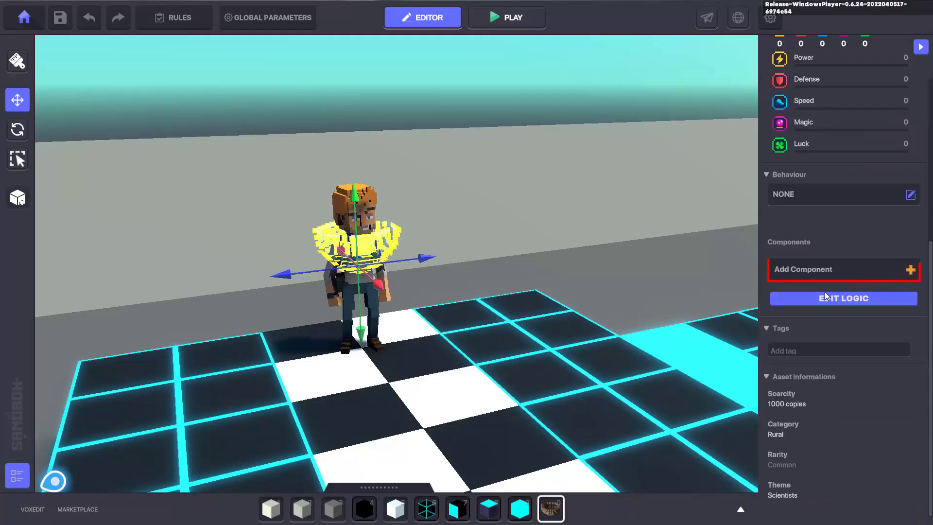
click(820, 264)
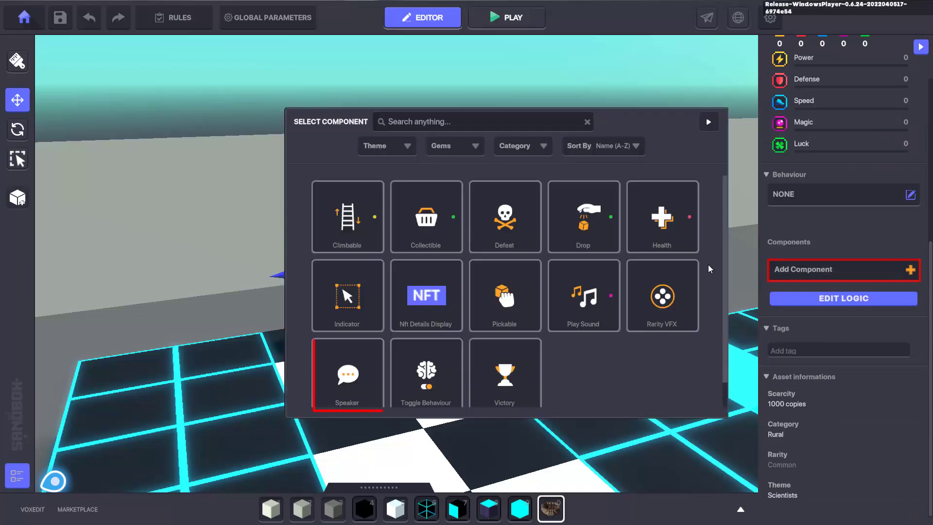
scroll(349, 378, down, 1)
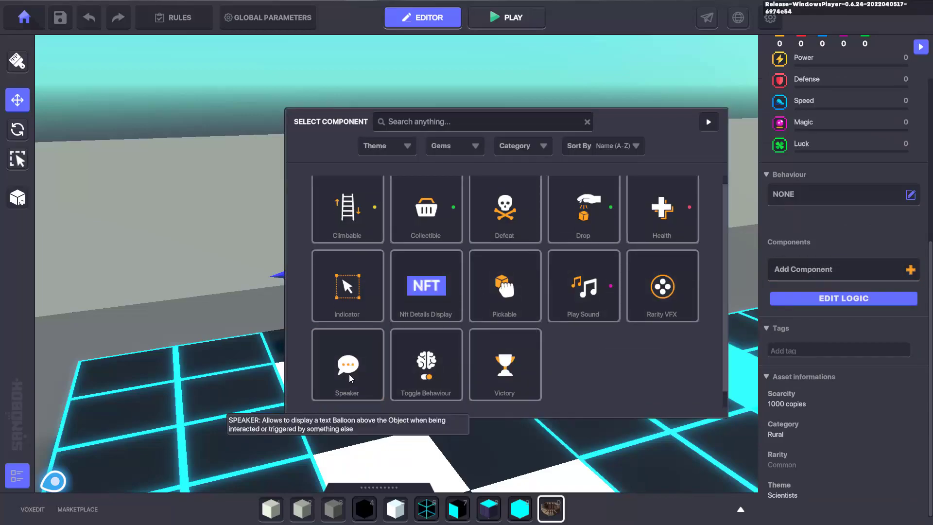
click(349, 374)
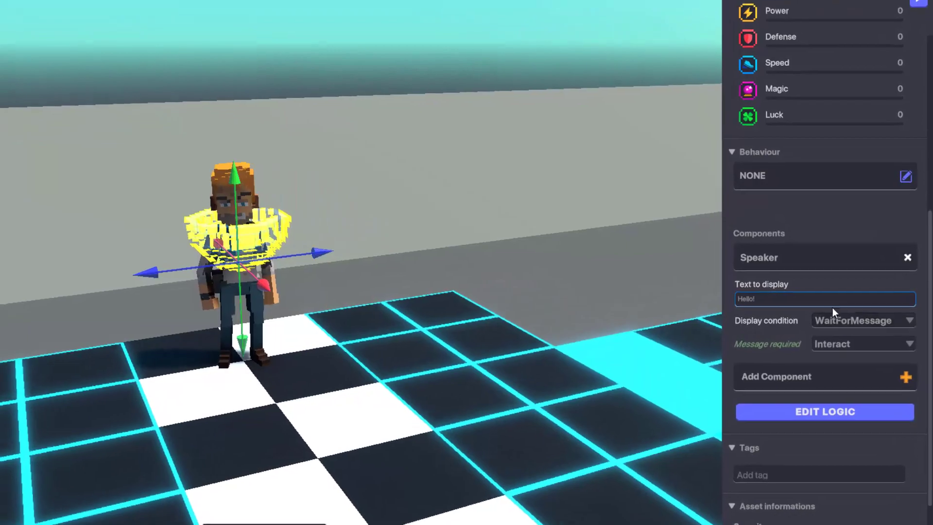
click(831, 290)
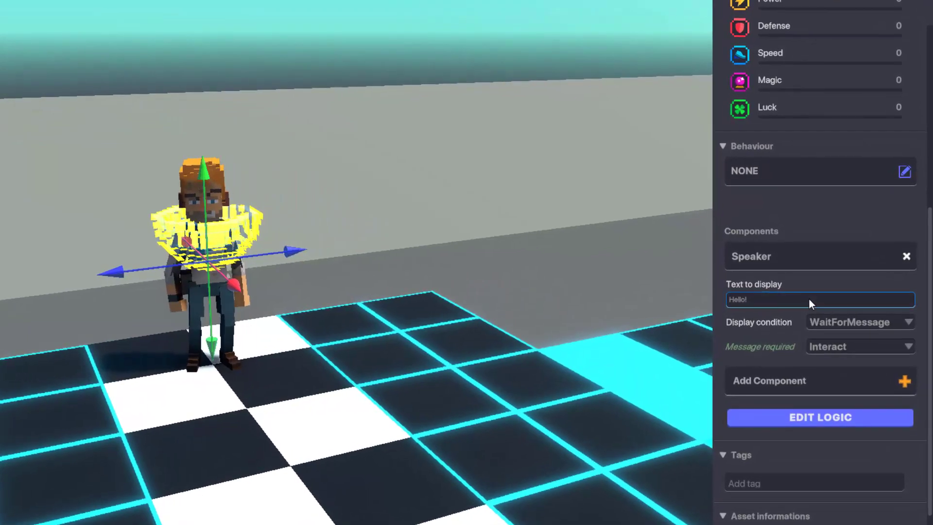
key(BackSpace)
key(BackSpace)
key(BackSpace)
key(BackSpace)
key(BackSpace)
key(BackSpace)
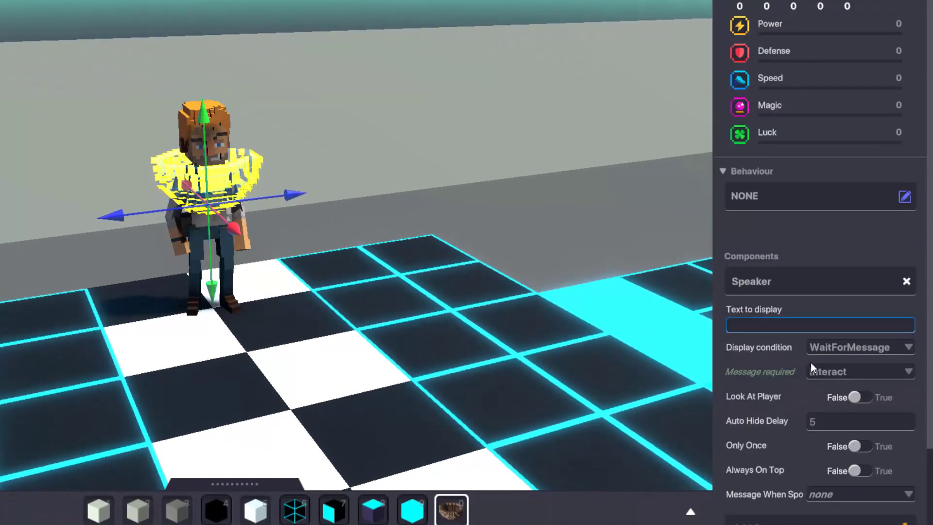
- Make the Speaker send a new Race.Npc.Interact message when spoken
scroll(810, 363, down, 2)
click(846, 399)
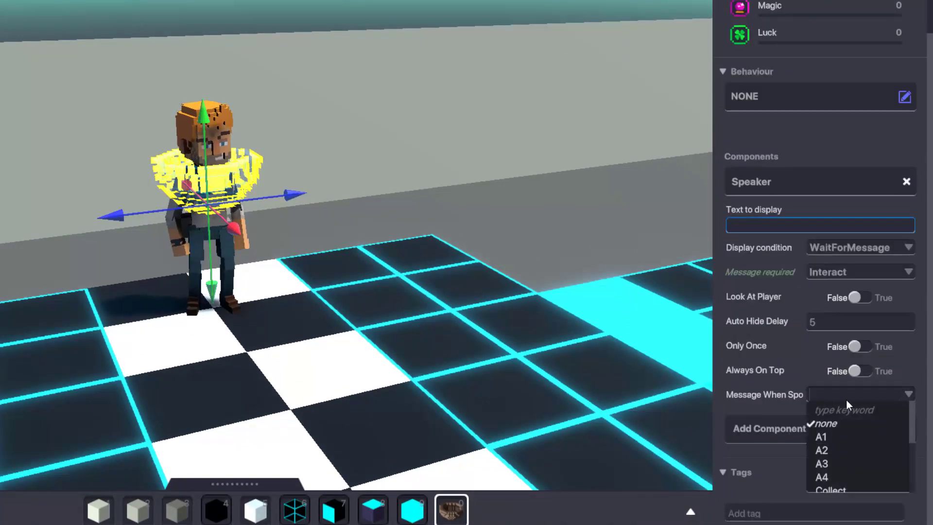
text(Race)
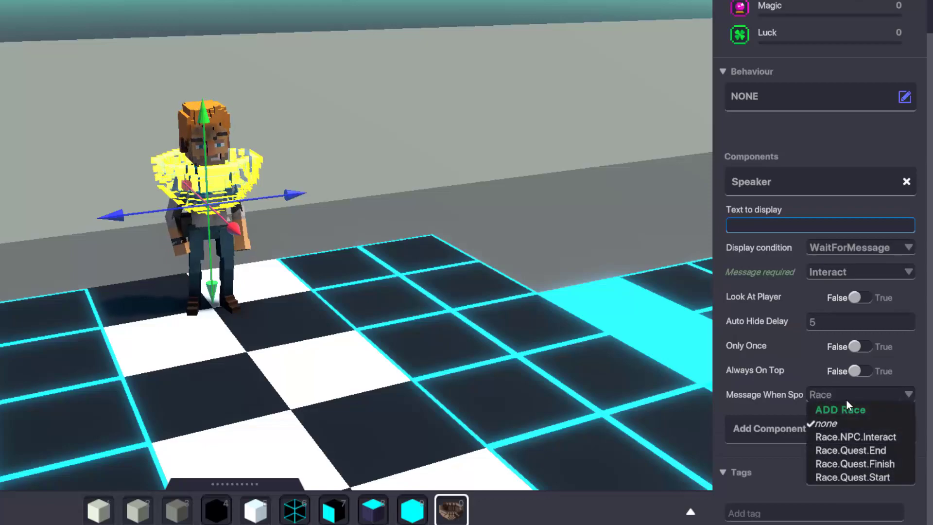
text(.Npc.)
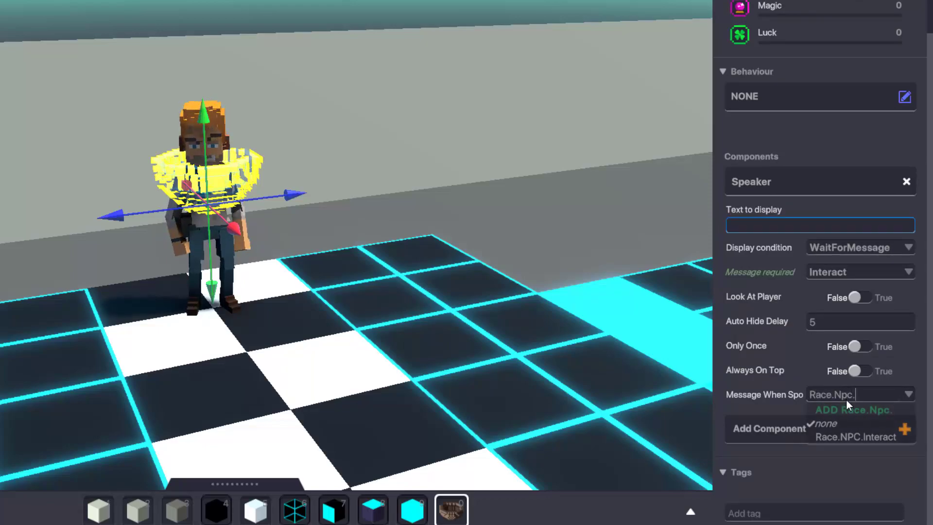
text(Interact)
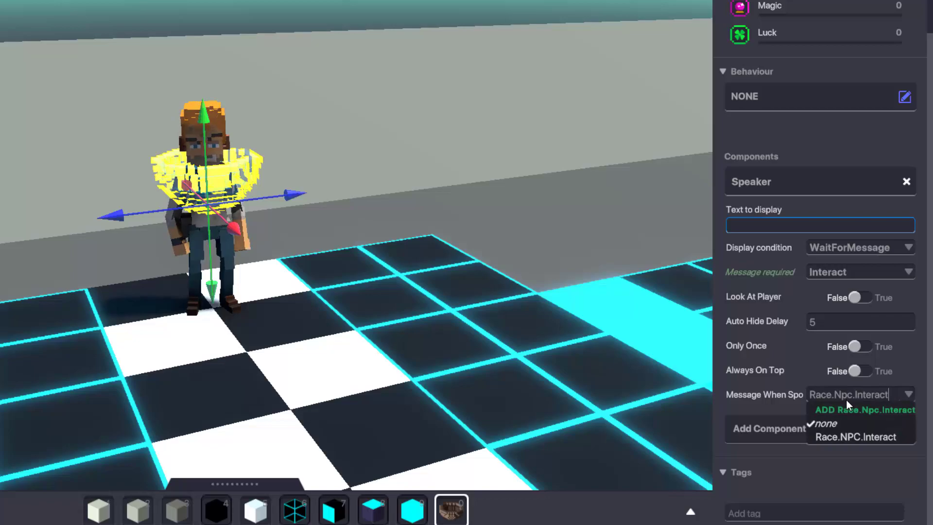
click(869, 412)
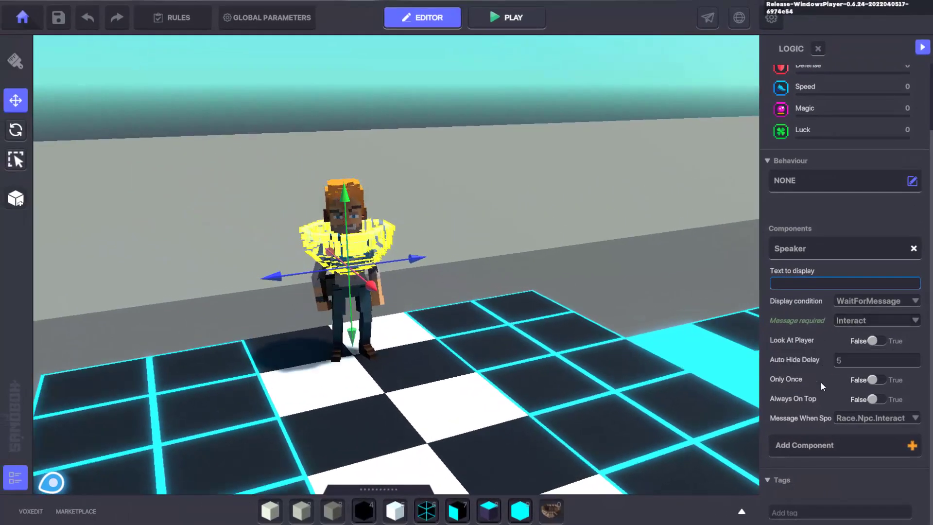
click(826, 446)
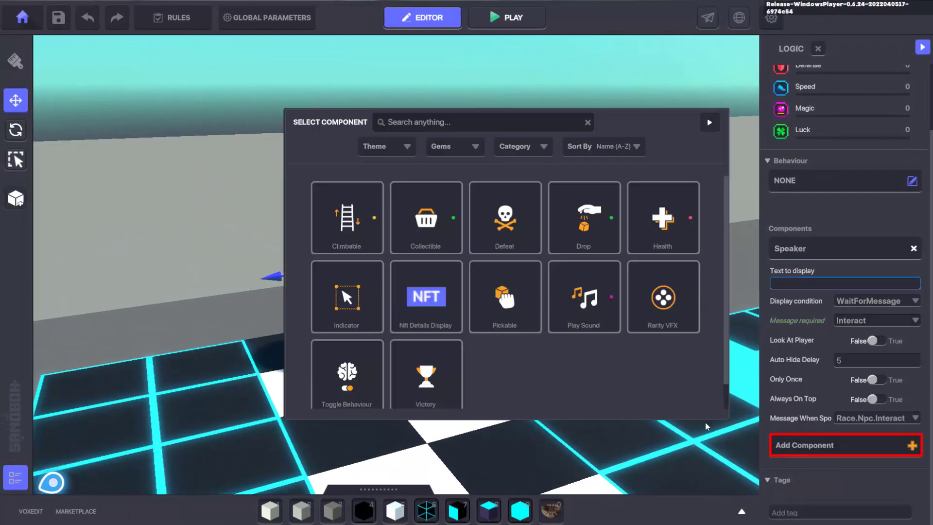
- Add an Indicator with a blank display name, interaction prompt on, and custom text 'Speak'
click(363, 293)
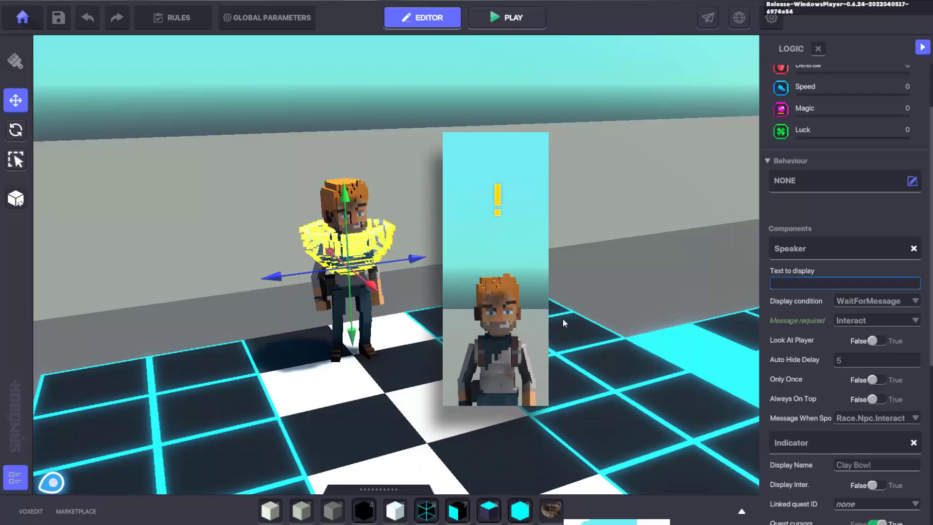
scroll(852, 300, down, 5)
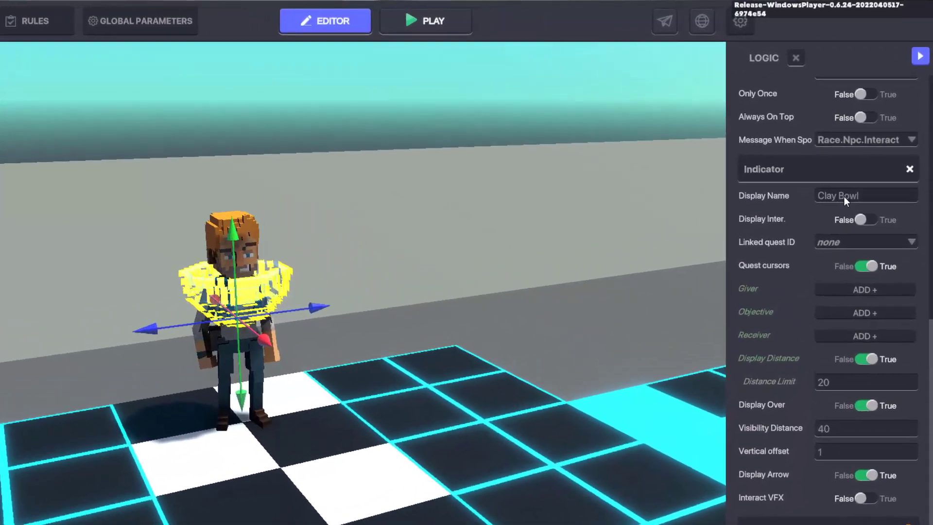
click(854, 166)
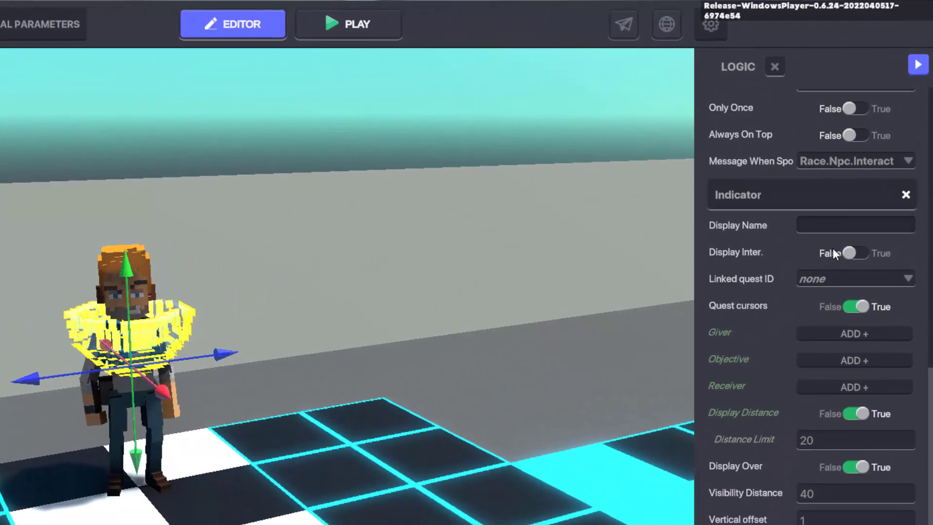
click(849, 253)
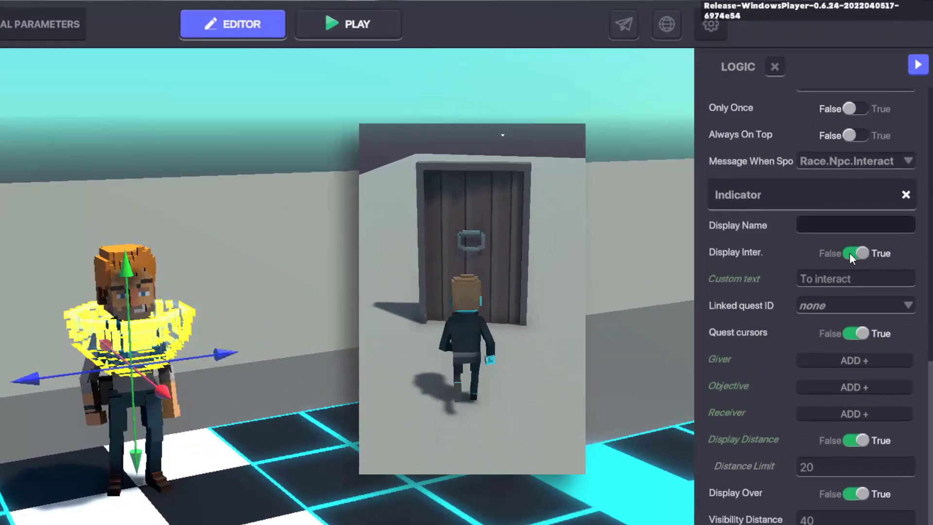
click(840, 278)
key(BackSpace)
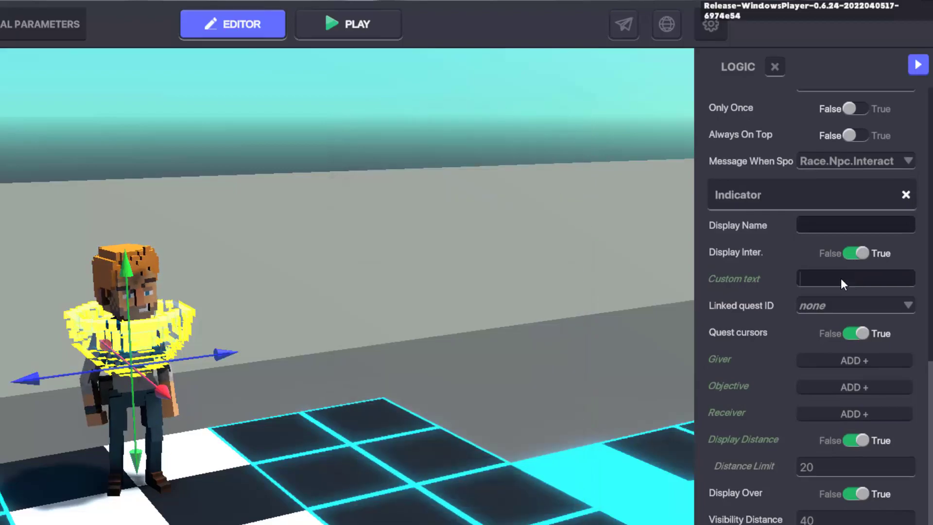
text(Speak)
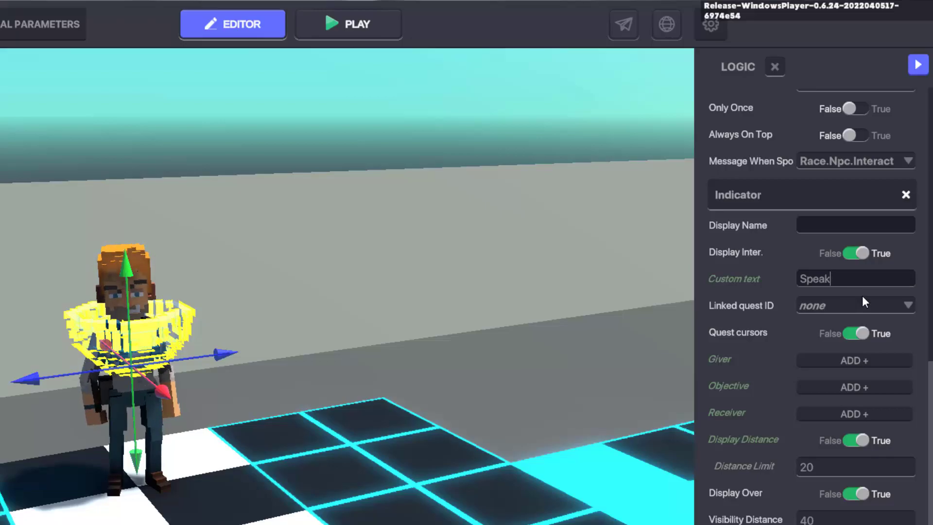
mouse_move(745, 333)
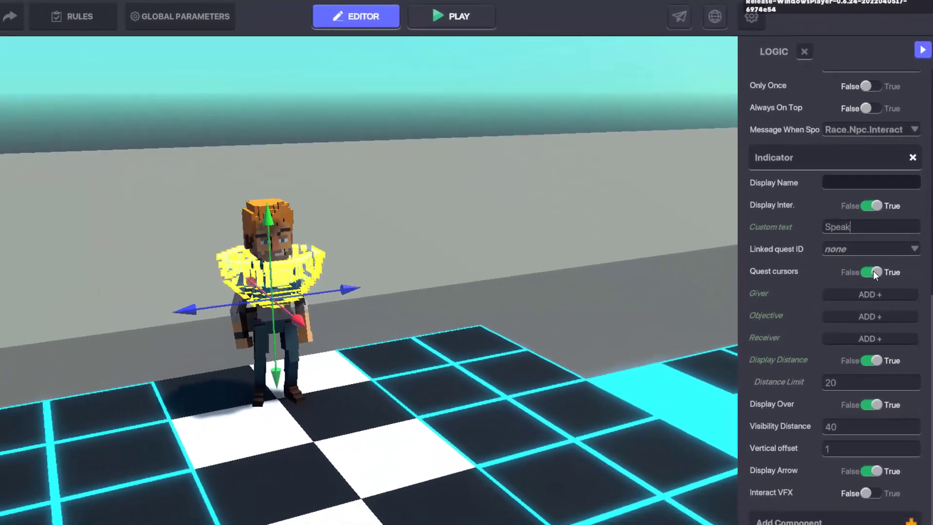
scroll(873, 270, down, 1)
- Set THE GREAT RACE as both the Indicator's giver and receiver quest
click(884, 240)
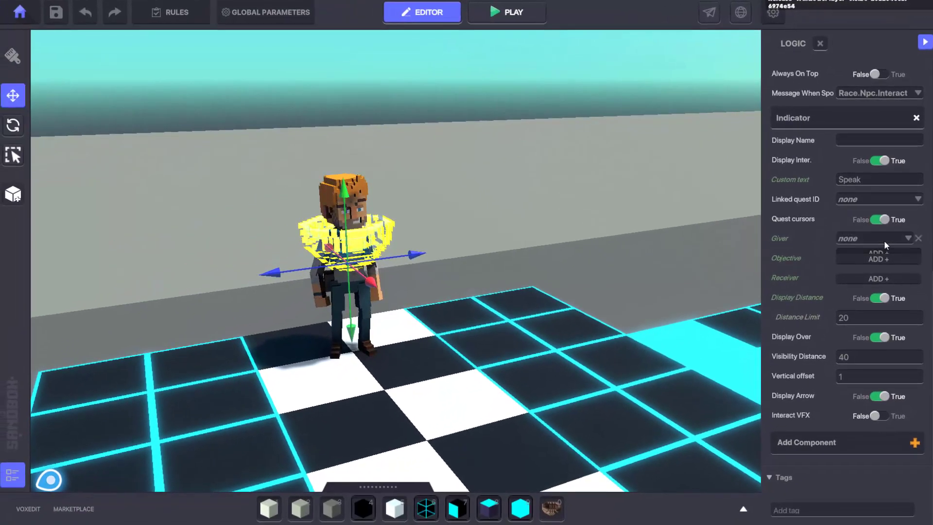
click(884, 240)
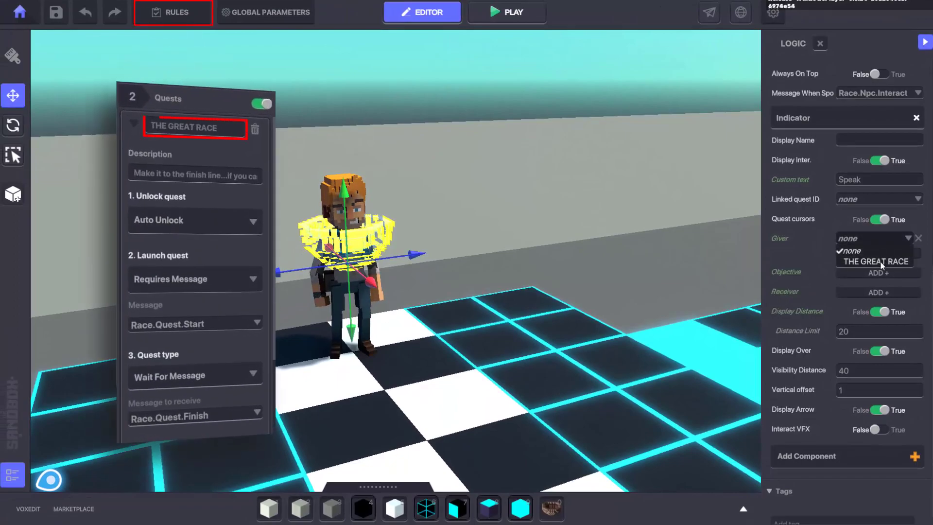
click(880, 262)
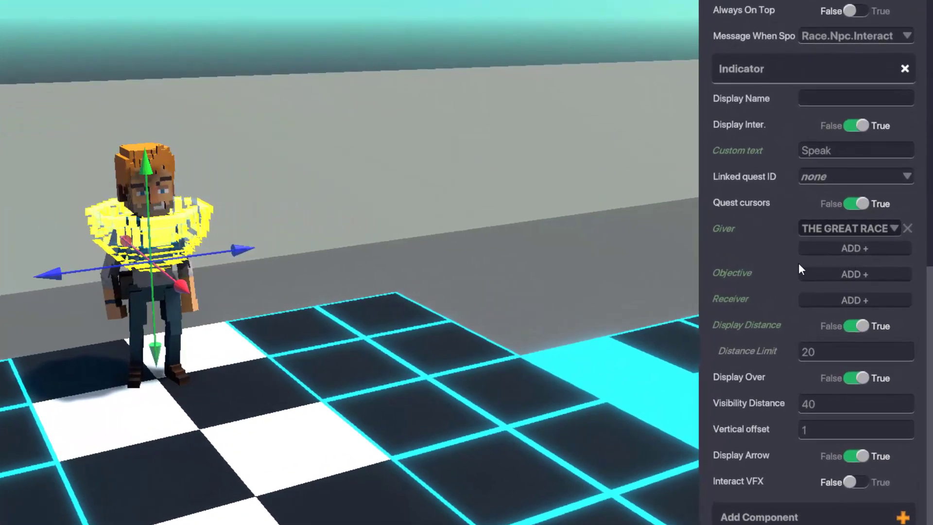
click(856, 302)
click(862, 298)
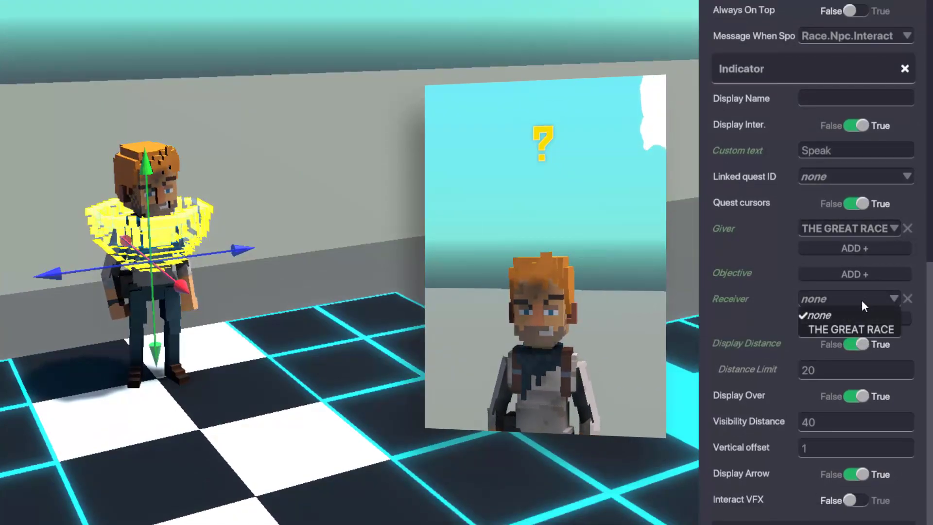
click(846, 328)
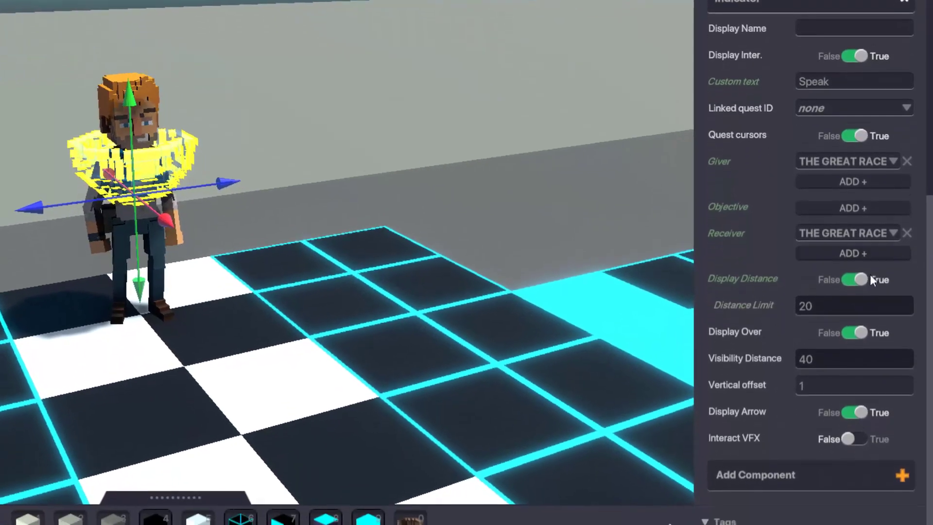
- Turn off distance display and the guiding arrow, and set visibility distance to 200
click(862, 279)
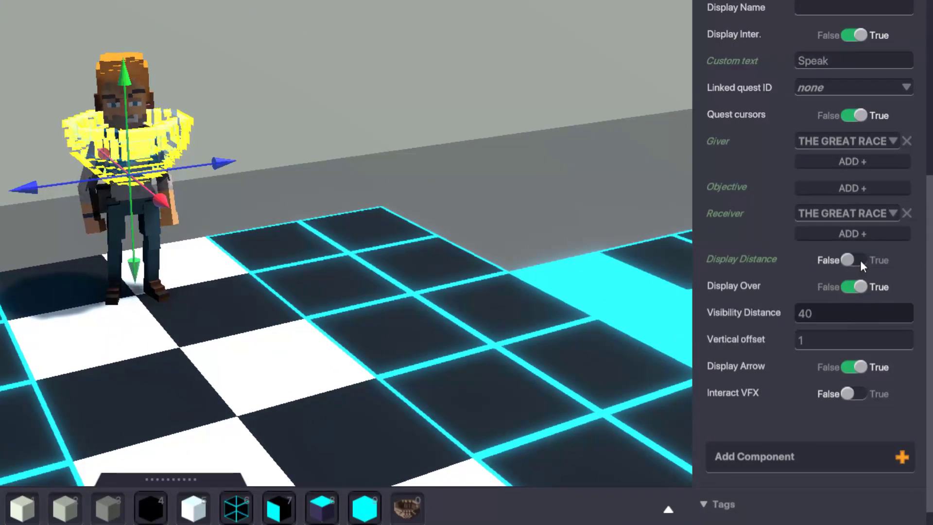
click(834, 311)
text(200)
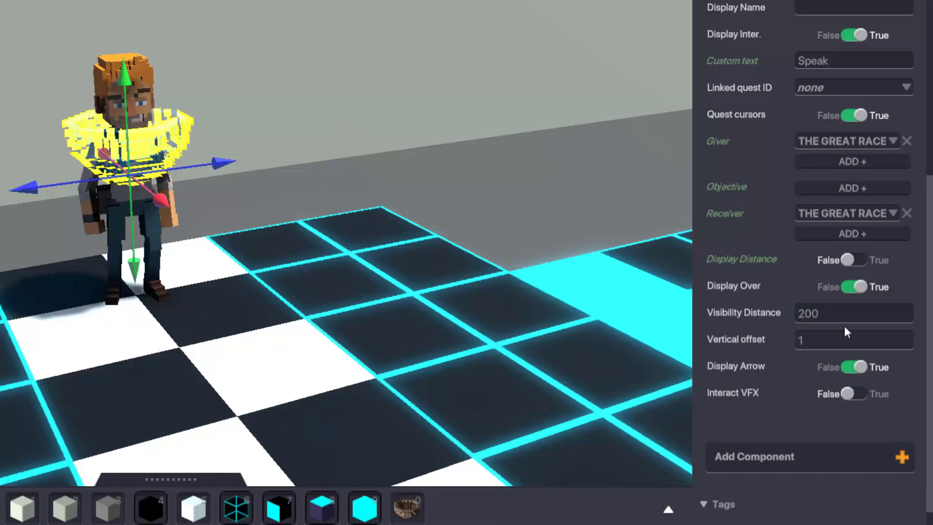
click(851, 362)
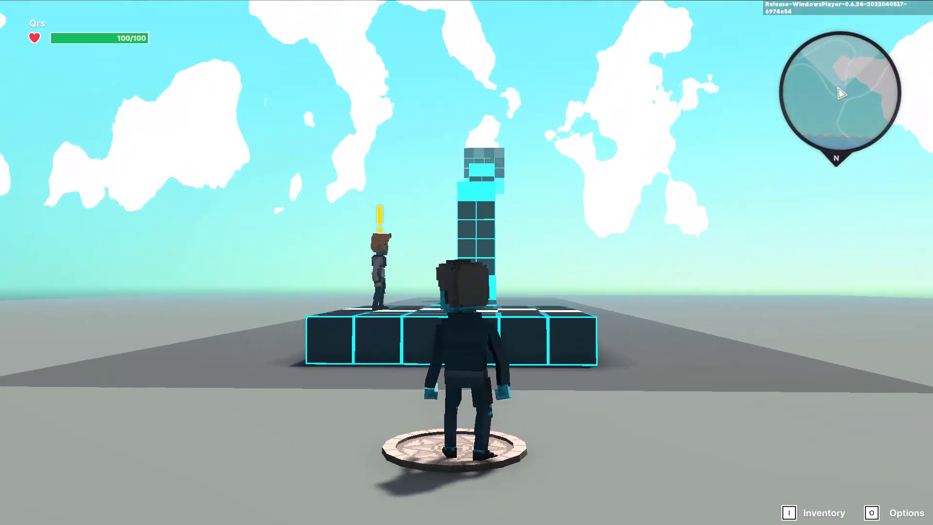
- Walk the avatar onto the checkered platform up to Jet until 'E Speak' appears
key(w)
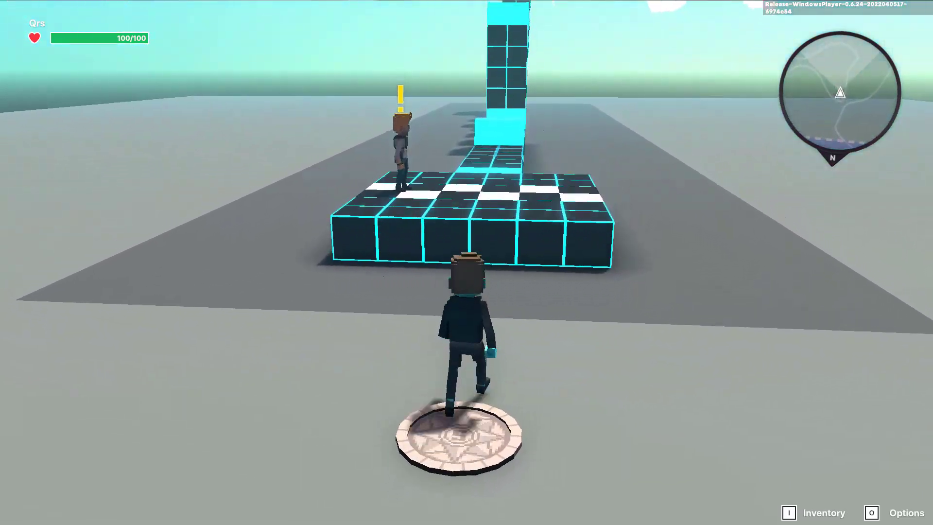
key(w)
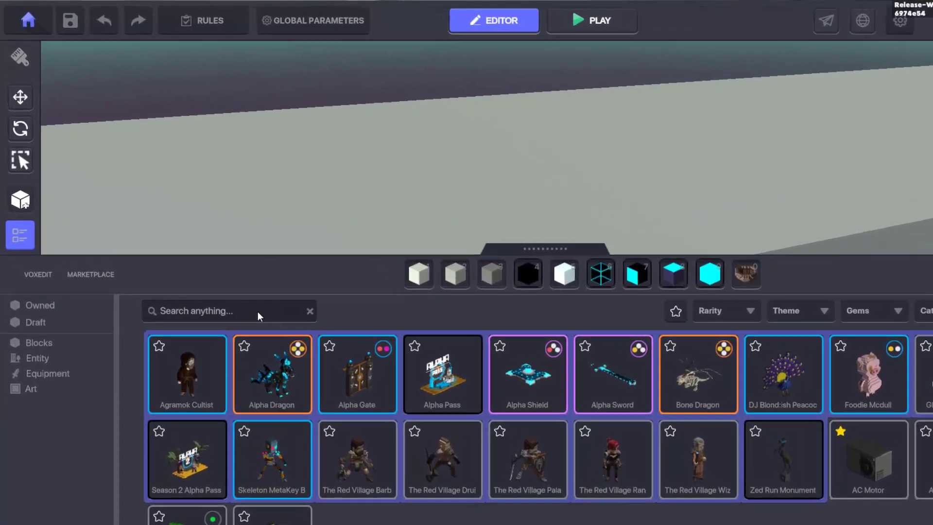
- Find the Pole asset and place it beside Jet on the checkered floor, nudged left
click(258, 313)
text(Pole)
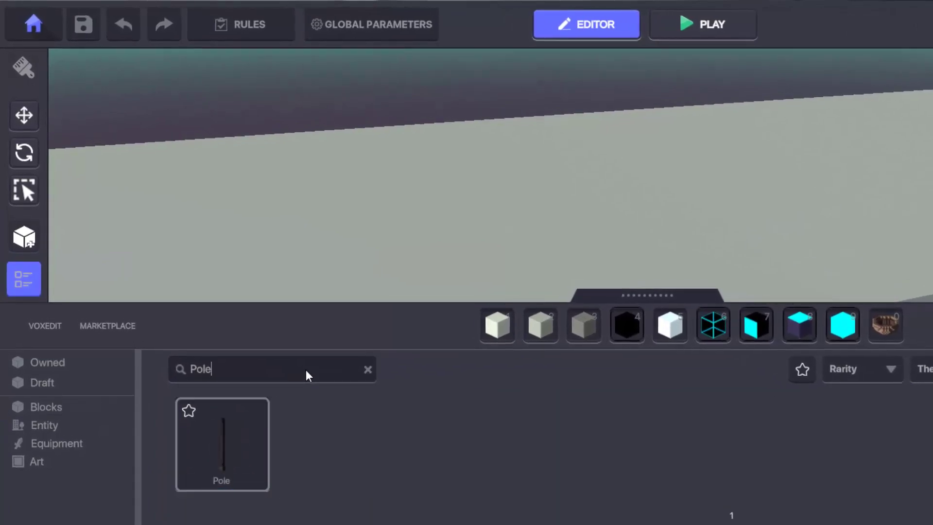
drag(236, 481, 888, 324)
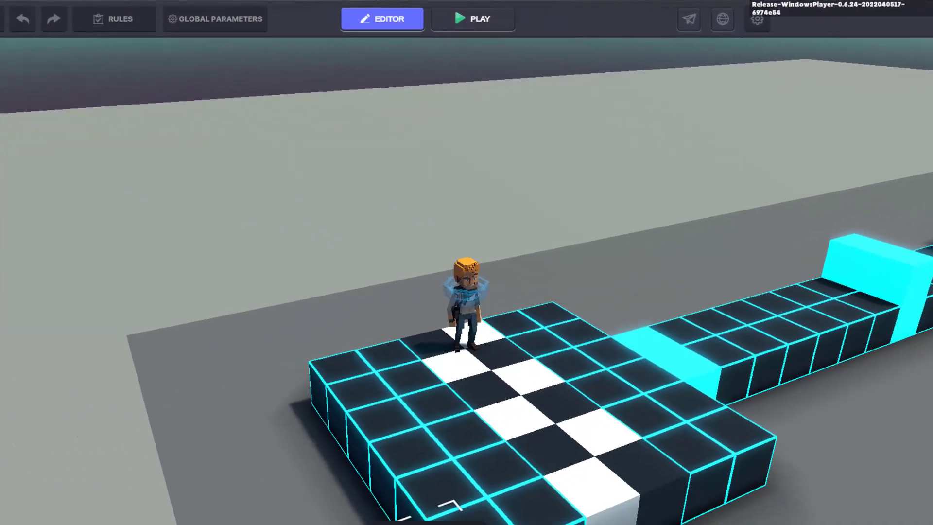
click(525, 333)
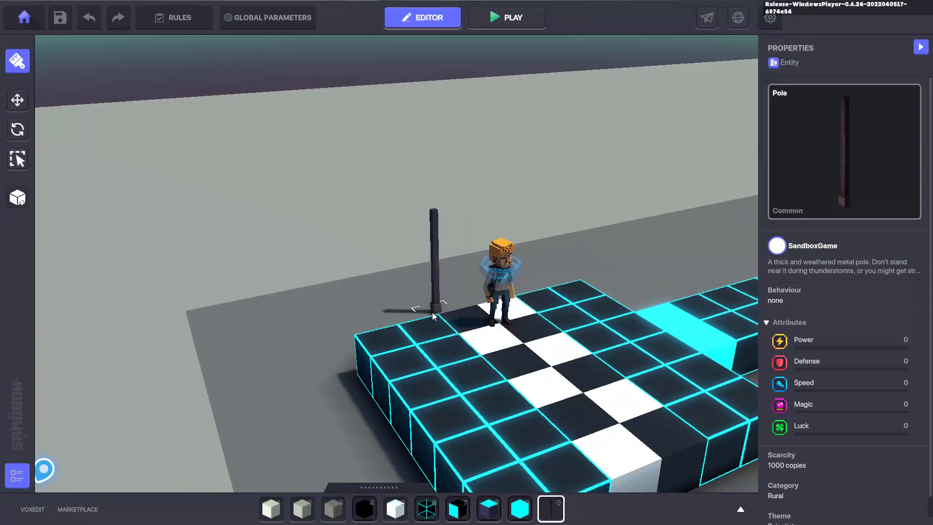
click(425, 320)
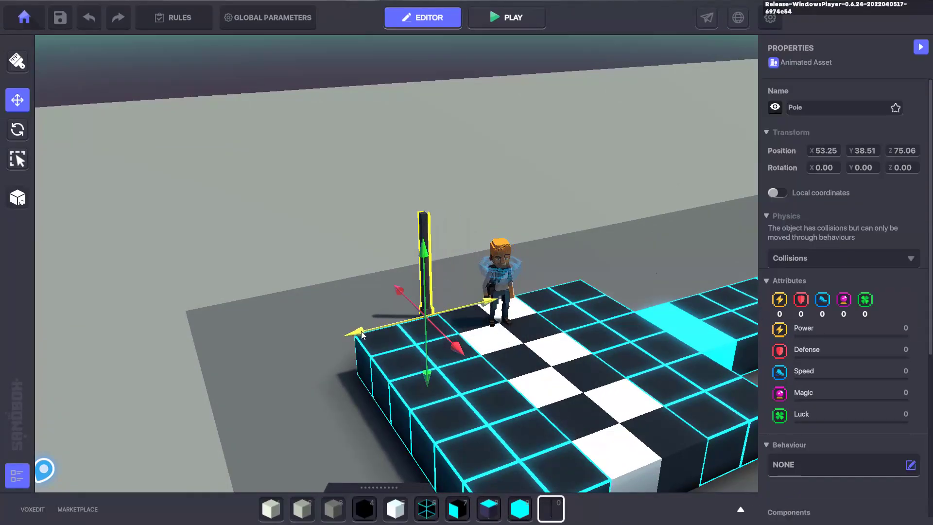
drag(361, 334, 338, 344)
- Hide the pole from players and set its physics to No Collisions
scroll(360, 347, up, 3)
click(286, 220)
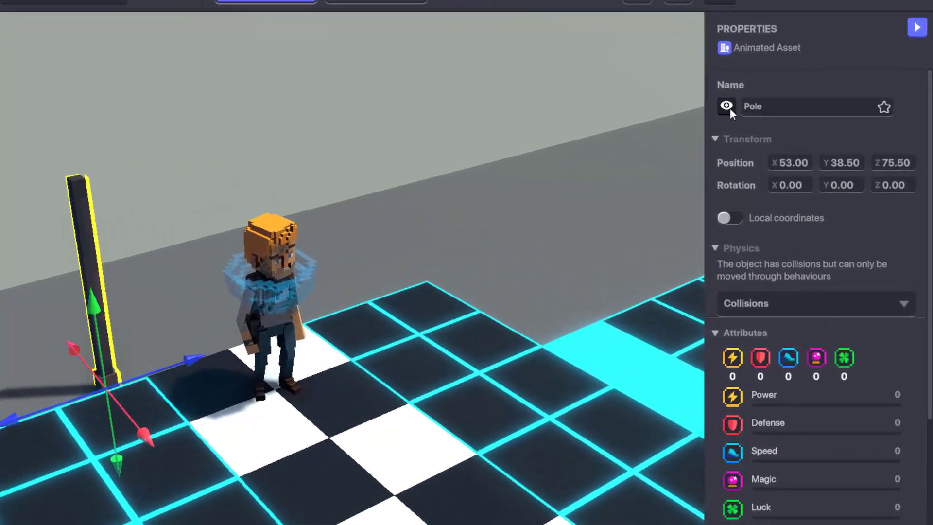
click(774, 107)
click(751, 330)
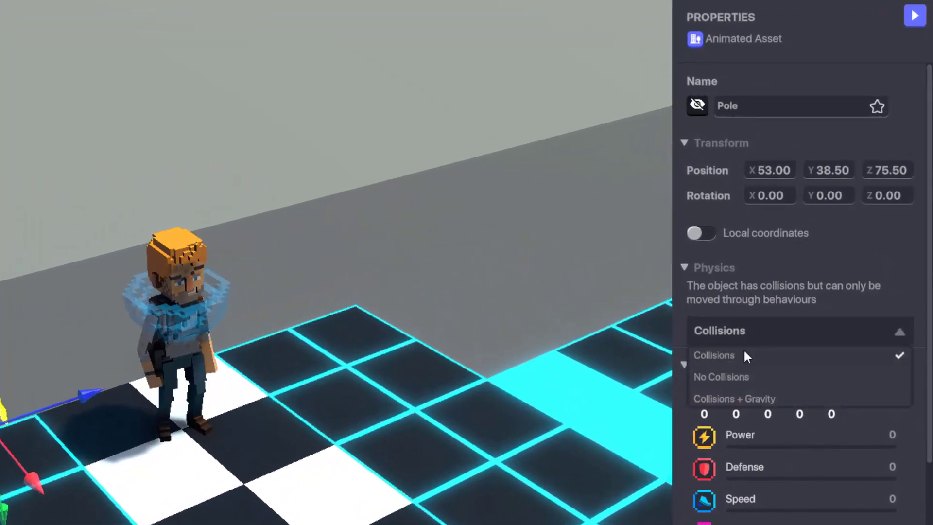
click(734, 376)
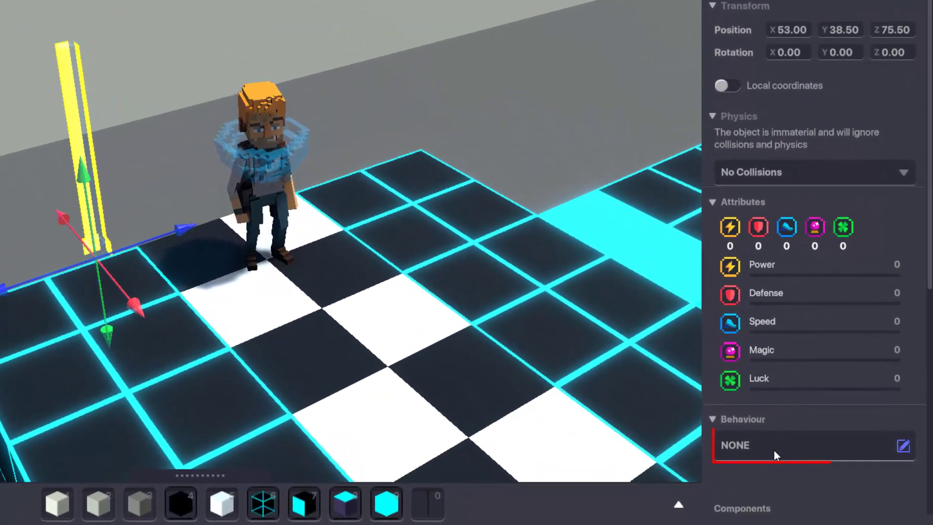
- Assign the Asker behaviour to the hidden pole
click(773, 450)
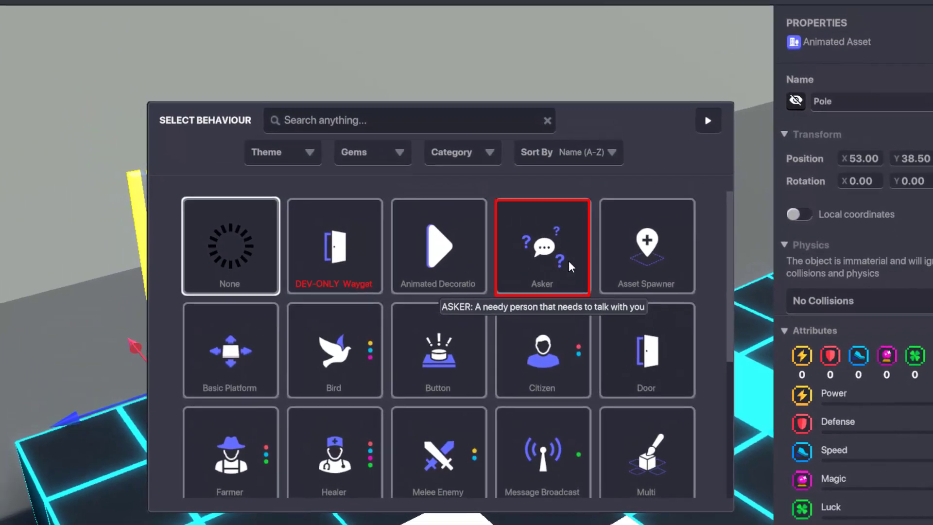
click(539, 208)
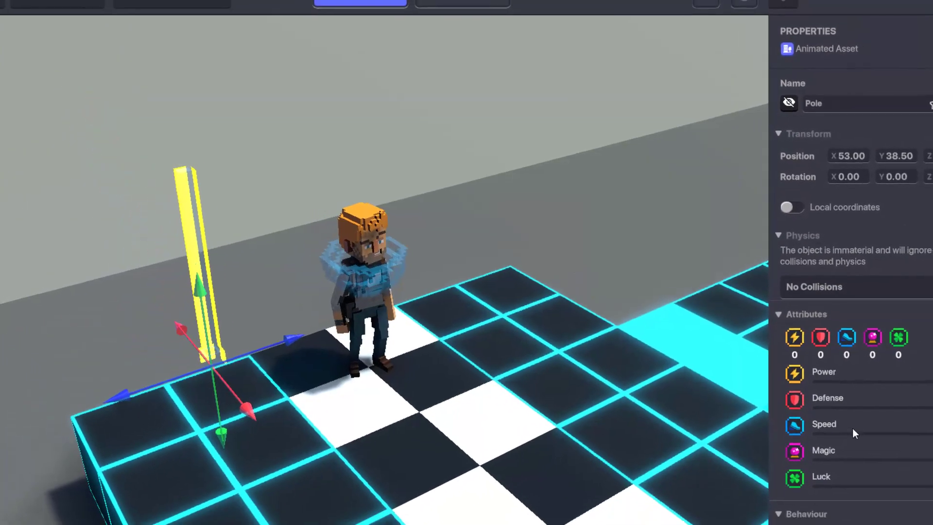
scroll(856, 427, down, 5)
scroll(847, 395, down, 3)
- Make the pole's Asker require the Race.Npc.Interact message
click(844, 284)
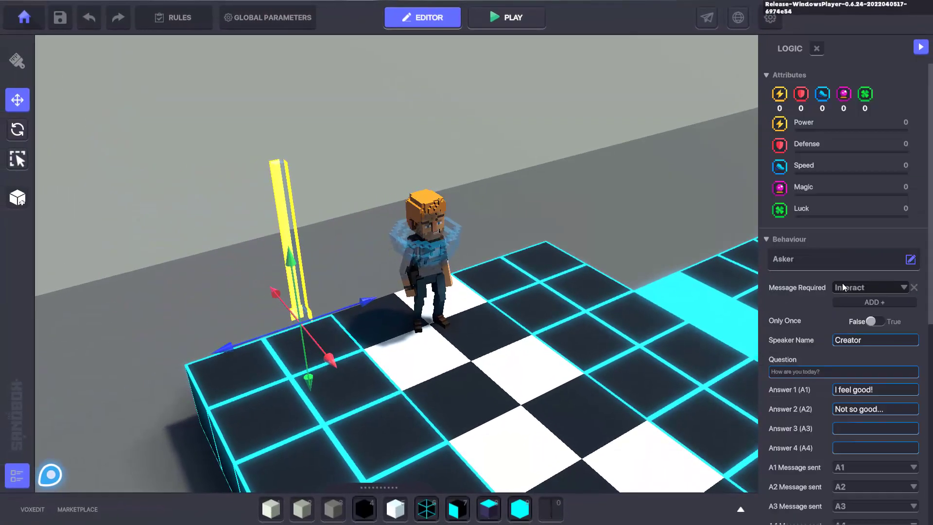
click(869, 287)
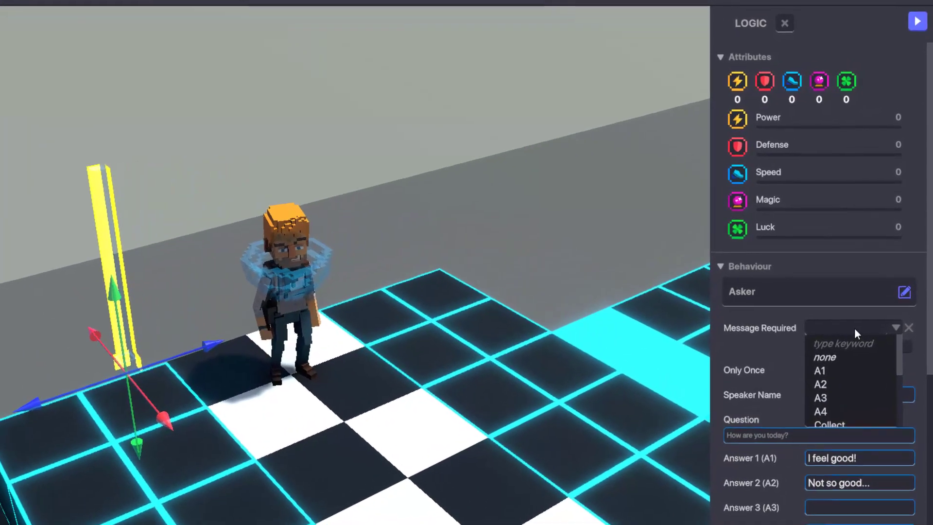
text(Race.Np)
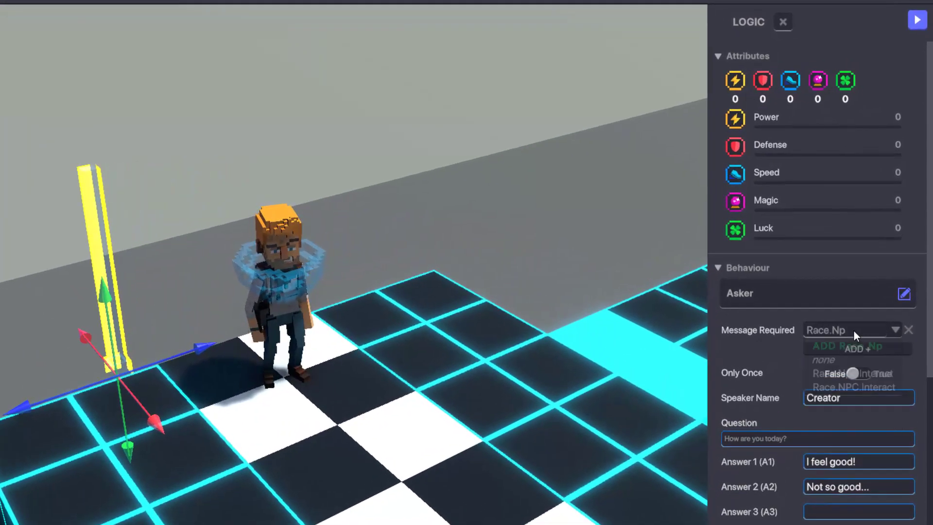
text(c.Interact)
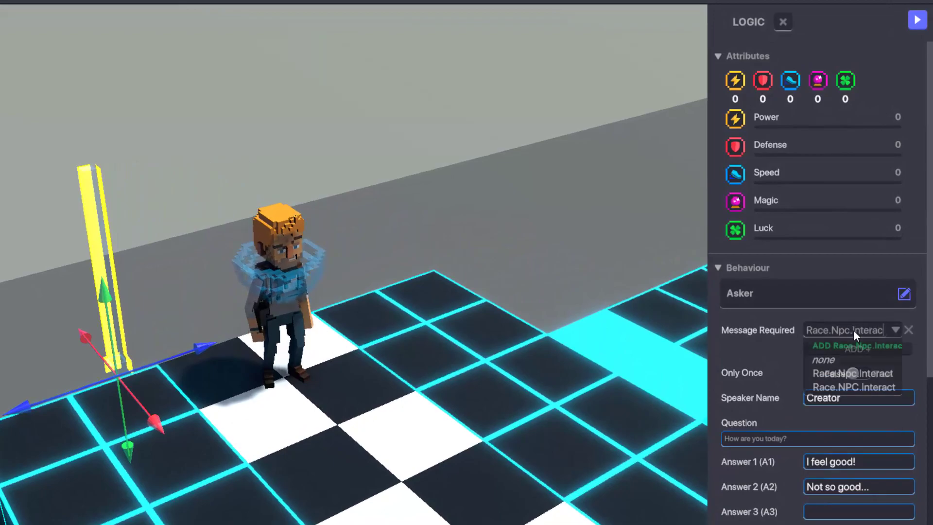
click(846, 345)
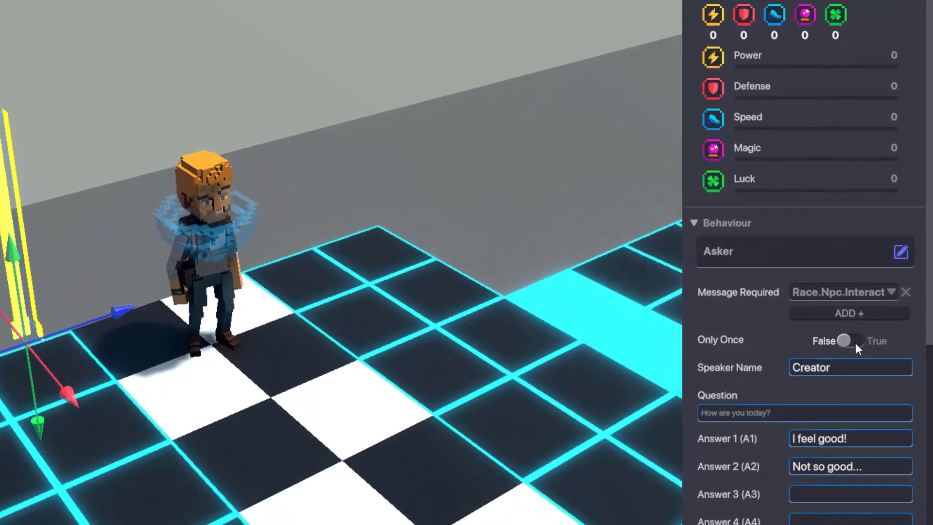
- Make the dialogue trigger only once and change the speaker name from Creator to Jet
click(847, 340)
double_click(820, 366)
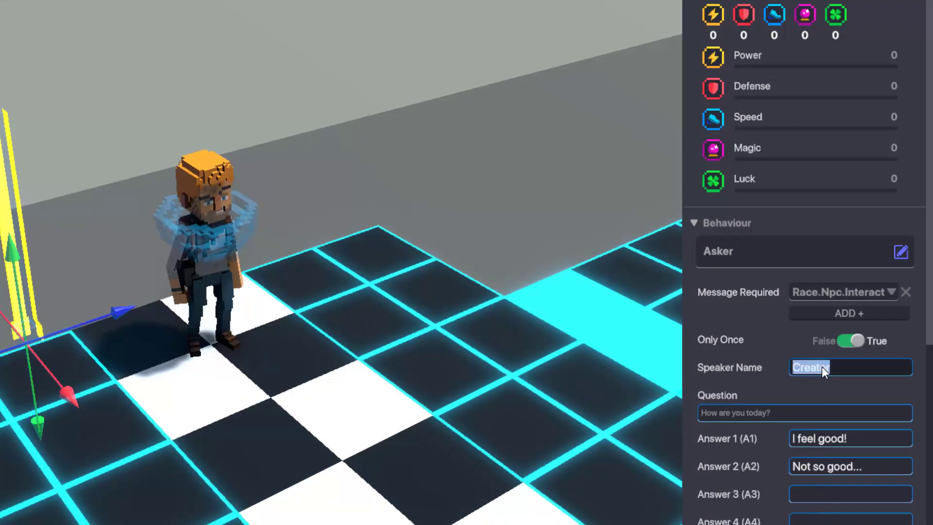
key(BackSpace)
text(Jet)
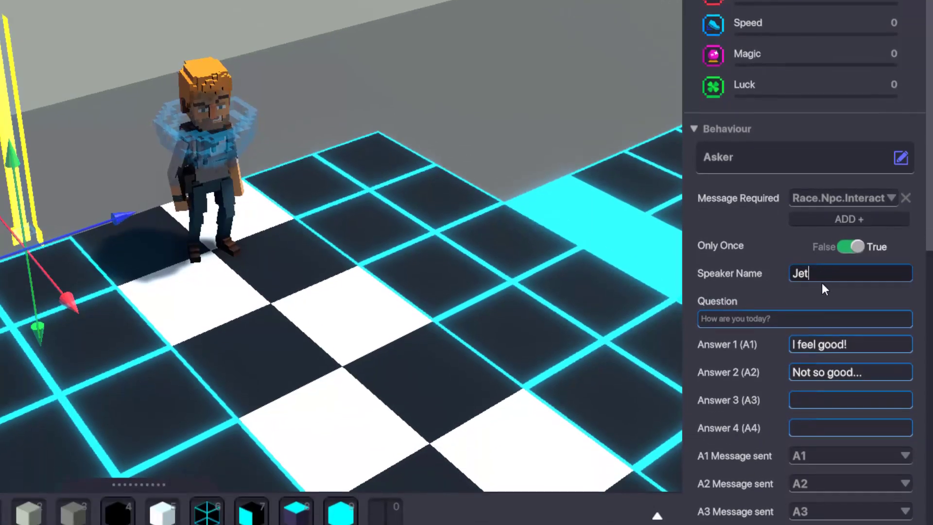
- Set the question to 'You look fast! How about a little test? Up for a challenge?'
click(799, 412)
text(How are you)
key(ctrl+a)
key(BackSpace)
text(You look fast! How about a little test? Up for a challenge?)
- Set answer 1 to 'I sure am!' and clear answer 2
click(820, 333)
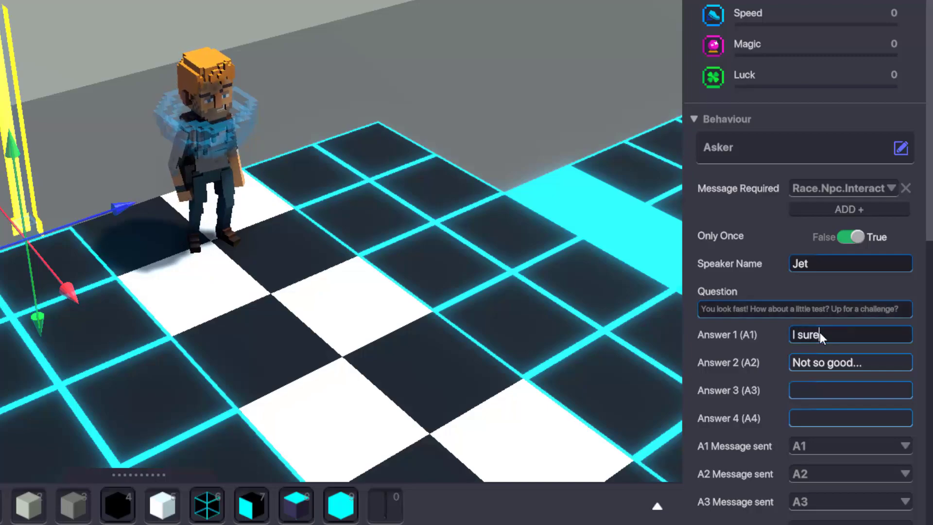
text(I sure am!)
click(826, 363)
key(BackSpace)
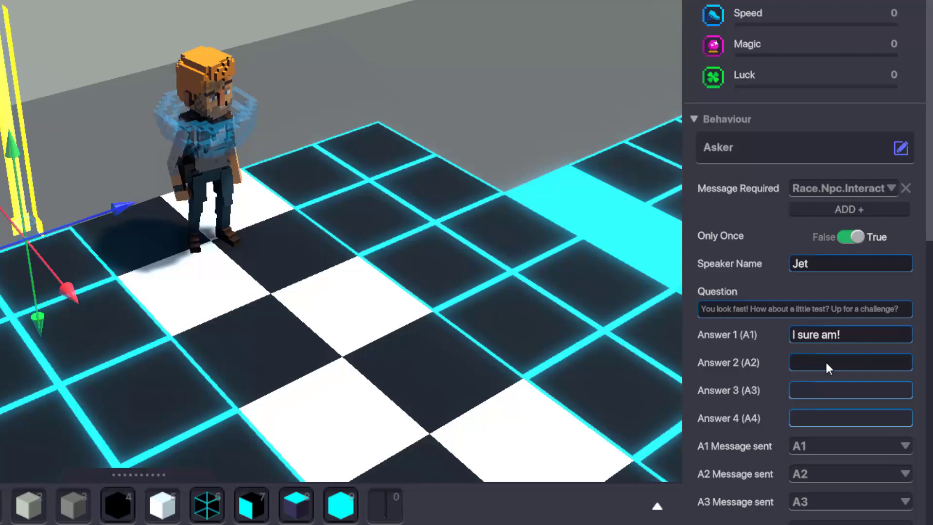
- Make answer 1 send the new message Race.Dialogue.D1
scroll(855, 346, down, 2)
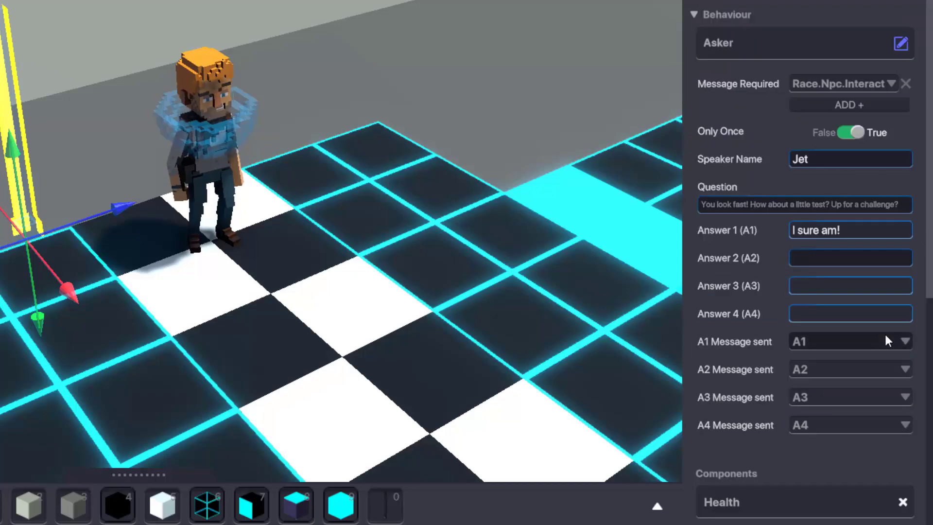
click(842, 349)
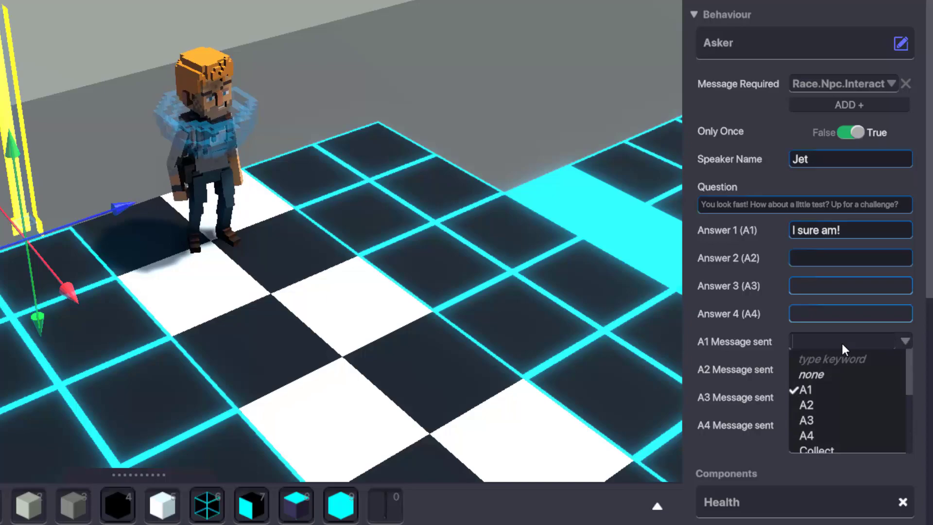
text(Race.Dial)
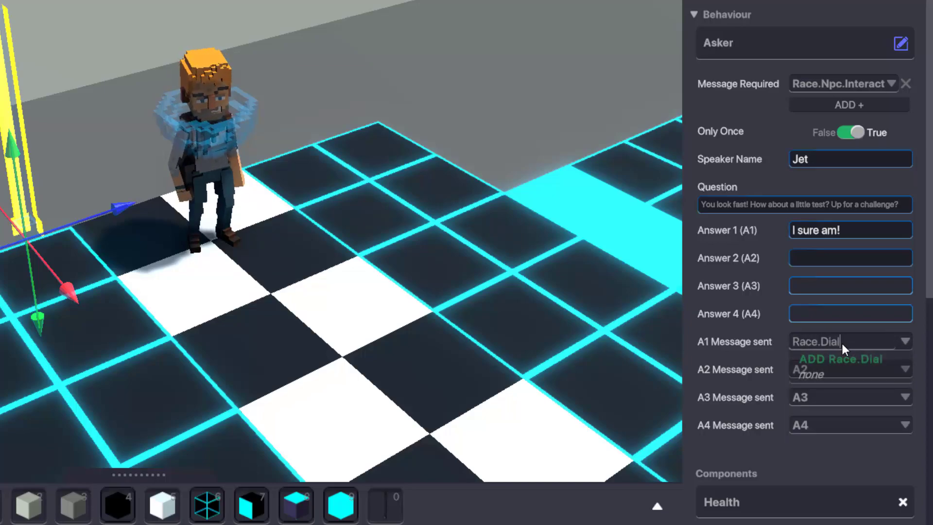
text(ogue.D1)
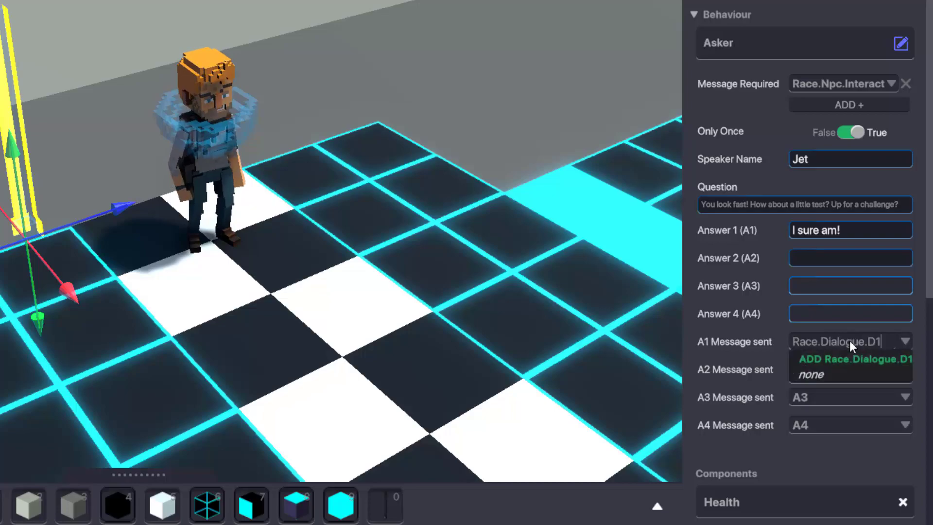
click(849, 359)
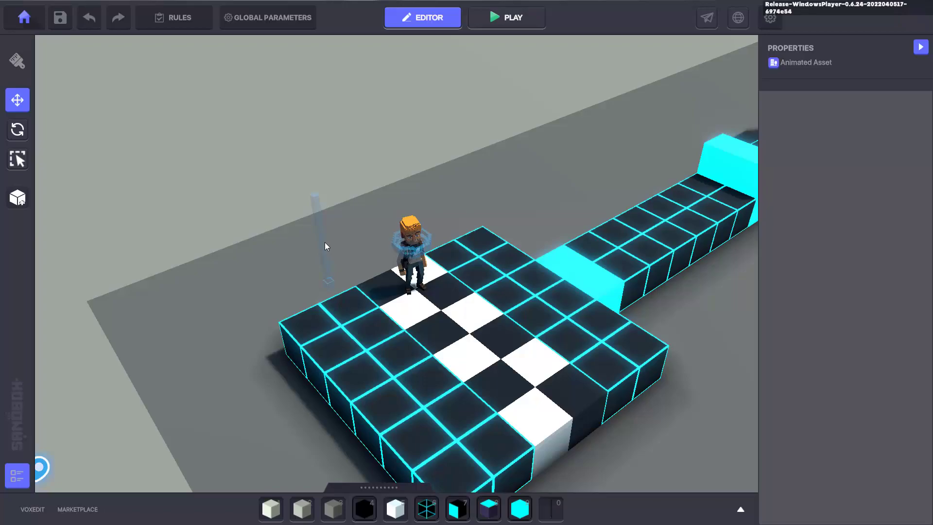
- Duplicate the pole onto the checkered tiles and make the copy require Race.Dialogue.D1
click(322, 239)
key(ctrl+d)
drag(320, 238, 409, 308)
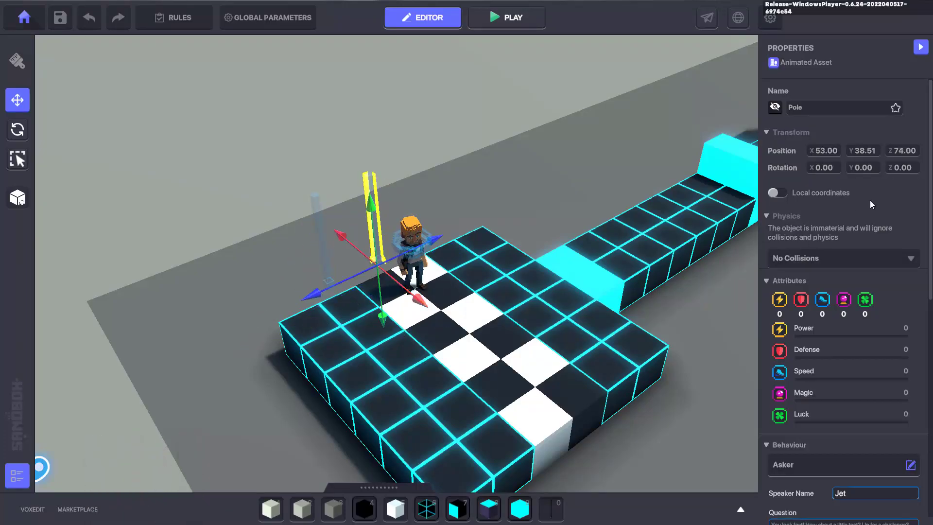
scroll(856, 441, down, 5)
click(859, 441)
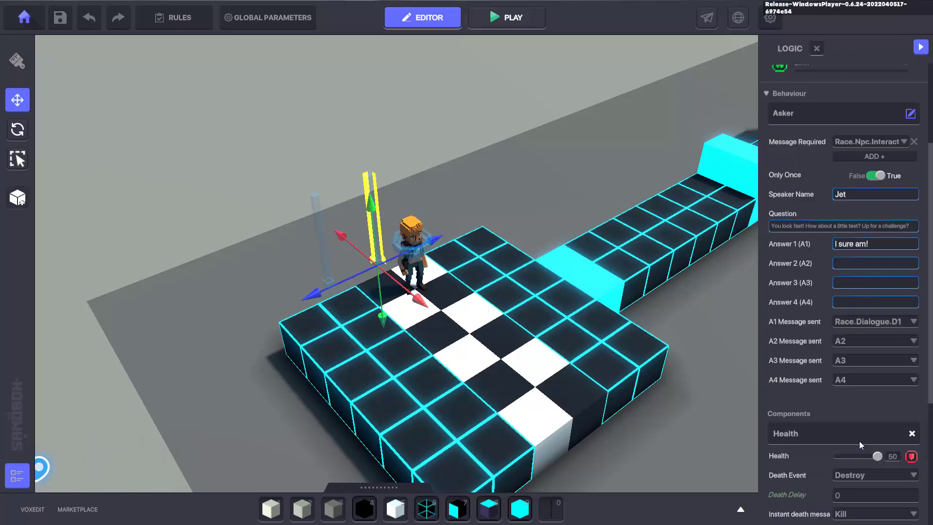
click(886, 141)
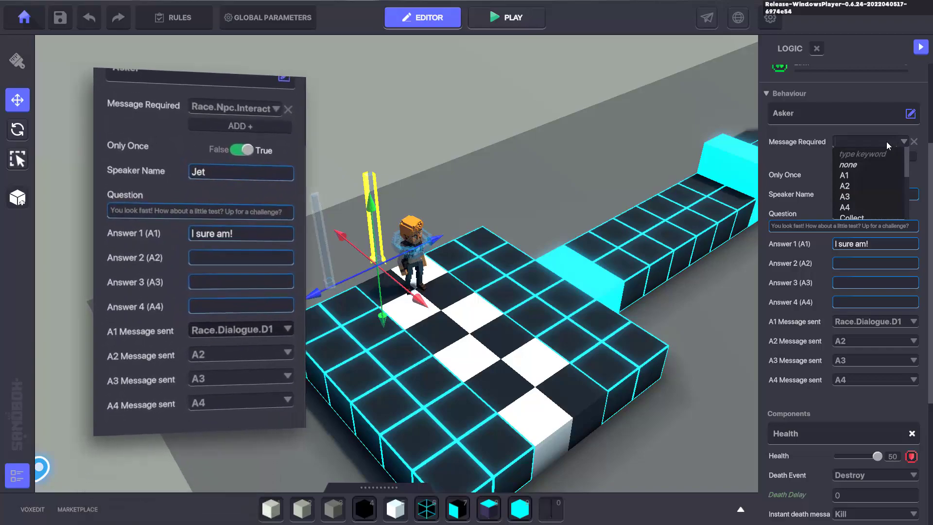
text(Rac)
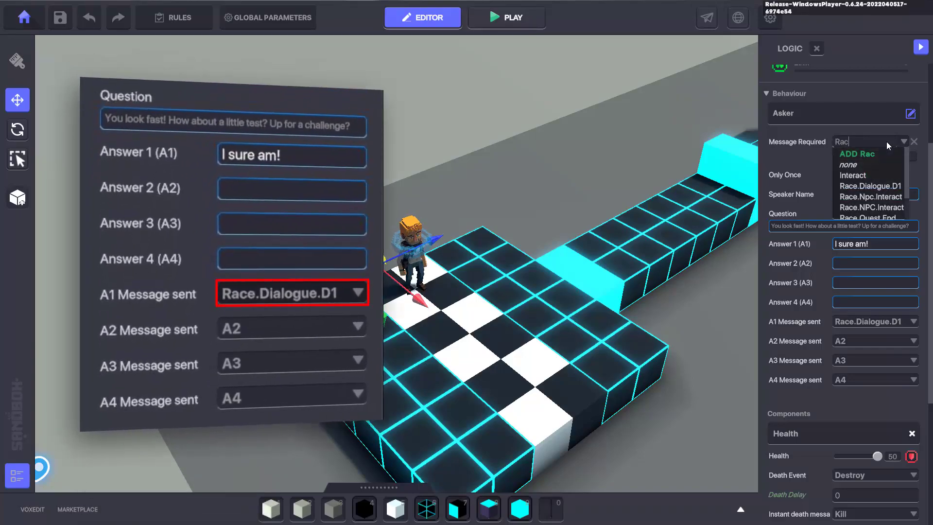
text(e.Dial)
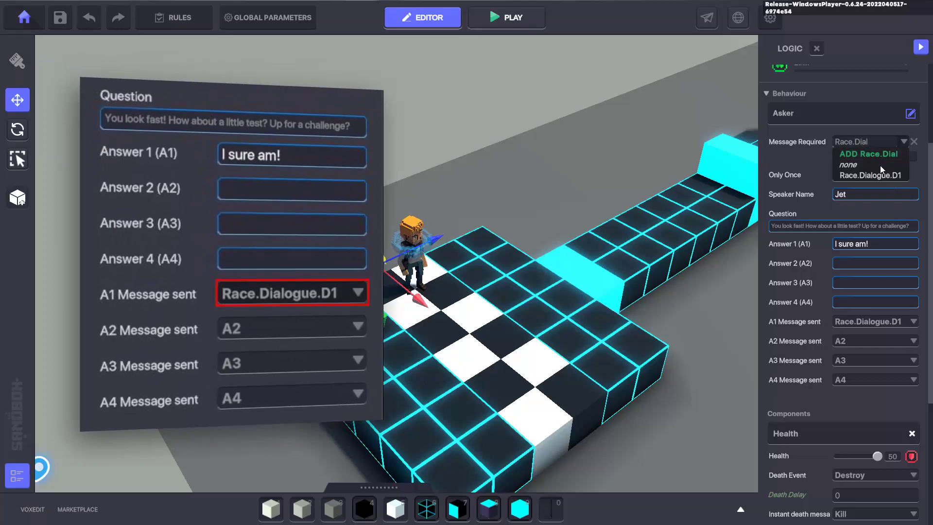
click(876, 176)
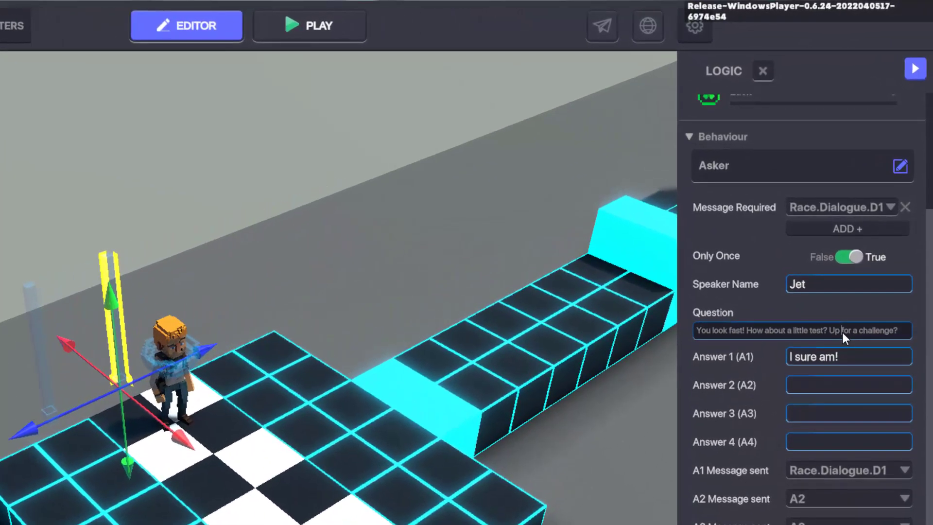
- Reword the question to ask if the player is ready; 'Let's do it!' sends Race.Quest.Start
key(ctrl+a)
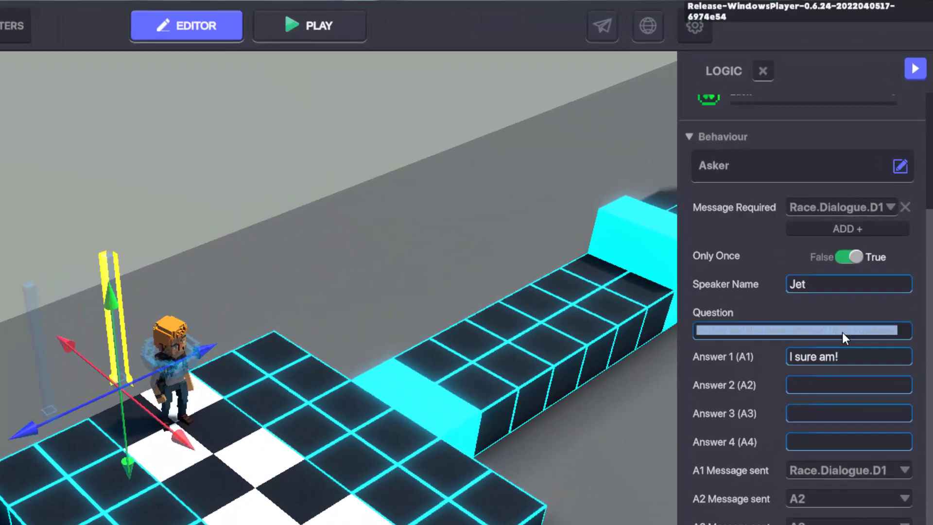
key(BackSpace)
text(Only the )
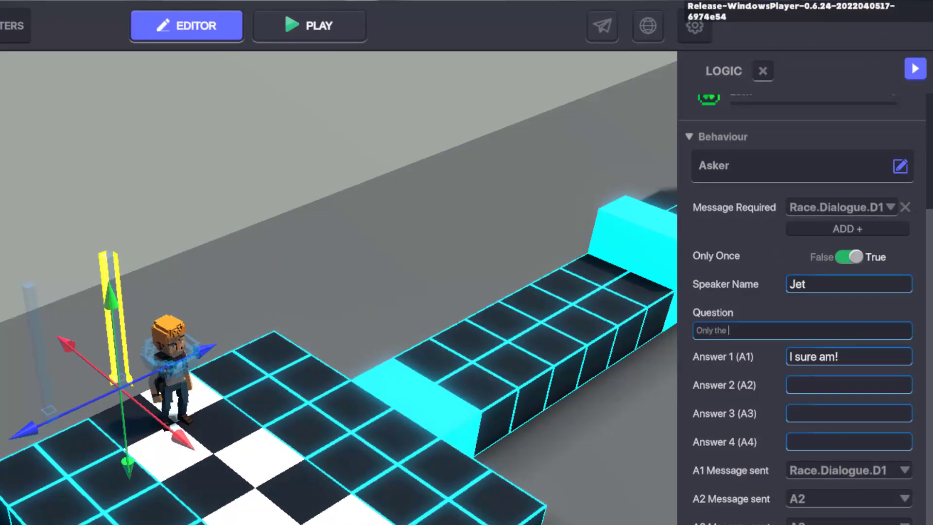
text(quickest runners can make it to)
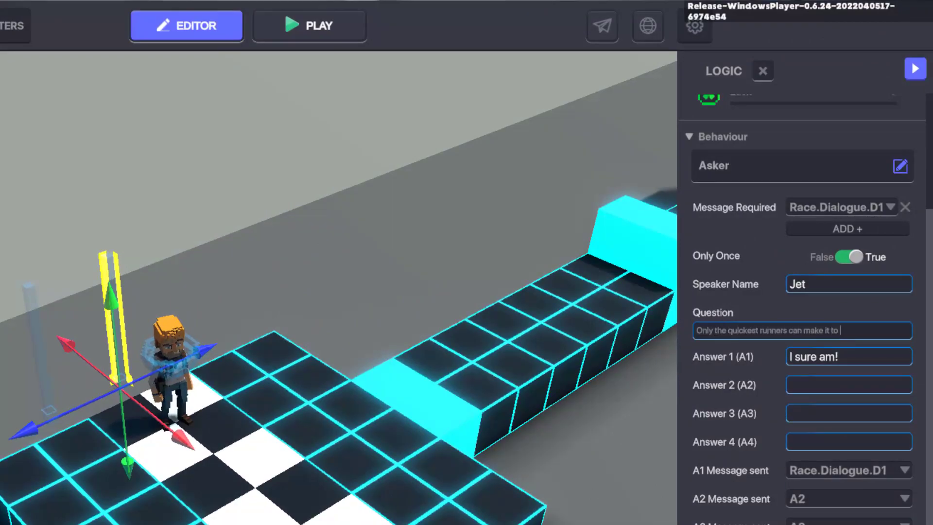
text(the end! Are you ready)
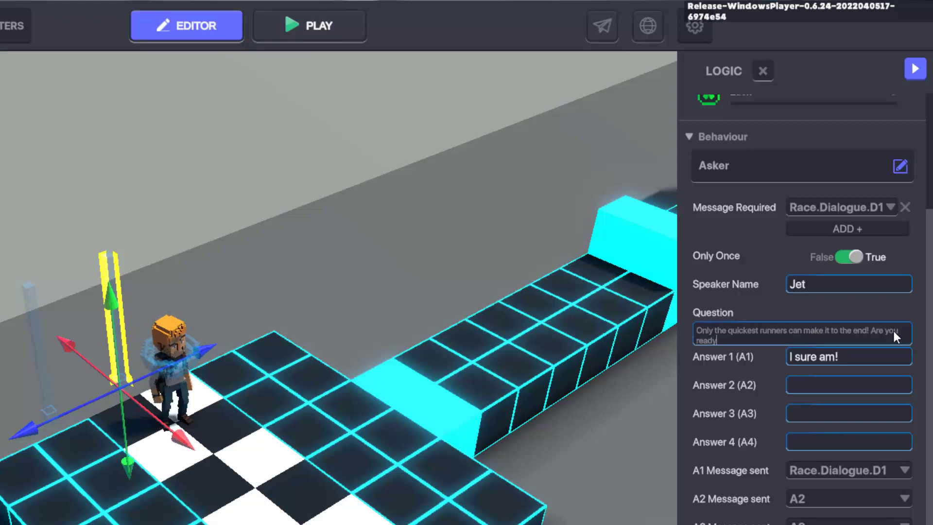
text(?)
click(814, 358)
text(Let's)
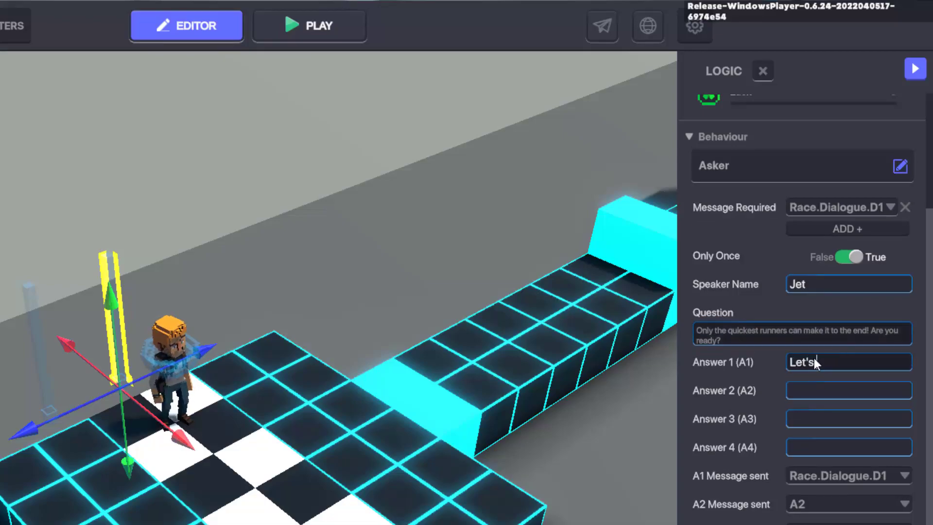
text( do it!)
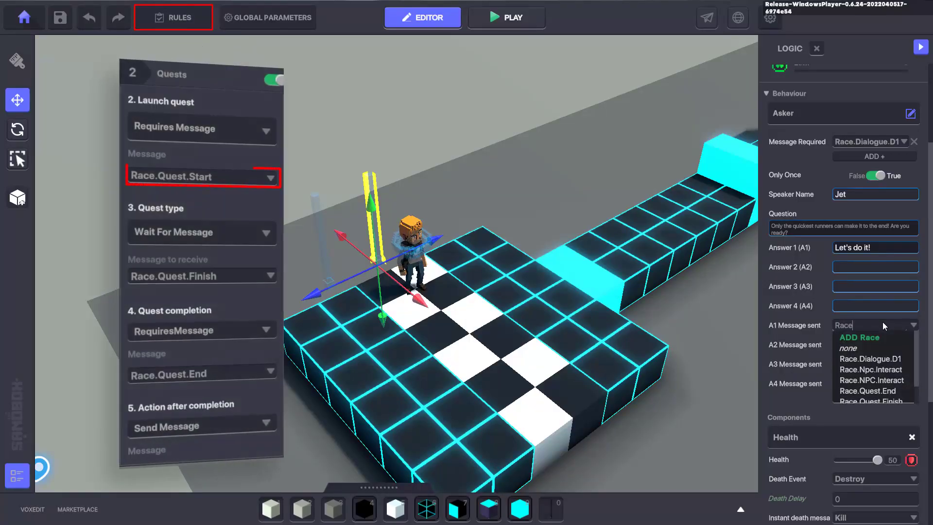
text(.Quest)
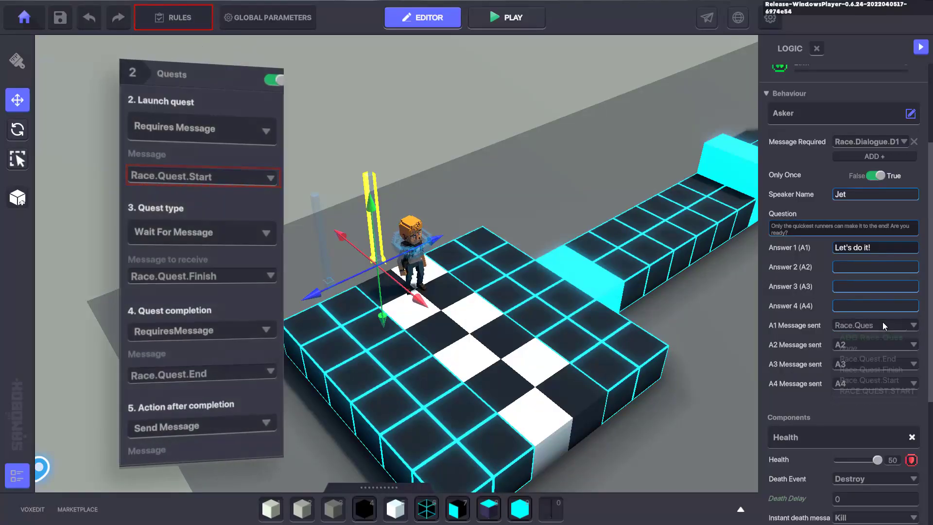
click(889, 380)
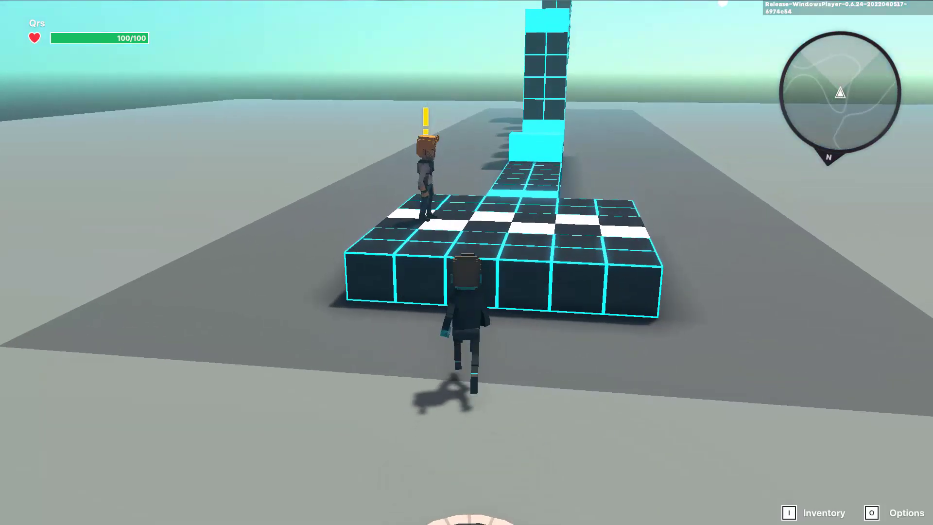
- In the playtest, walk to Jet, talk to him and reply 'I sure am!'
key(w)
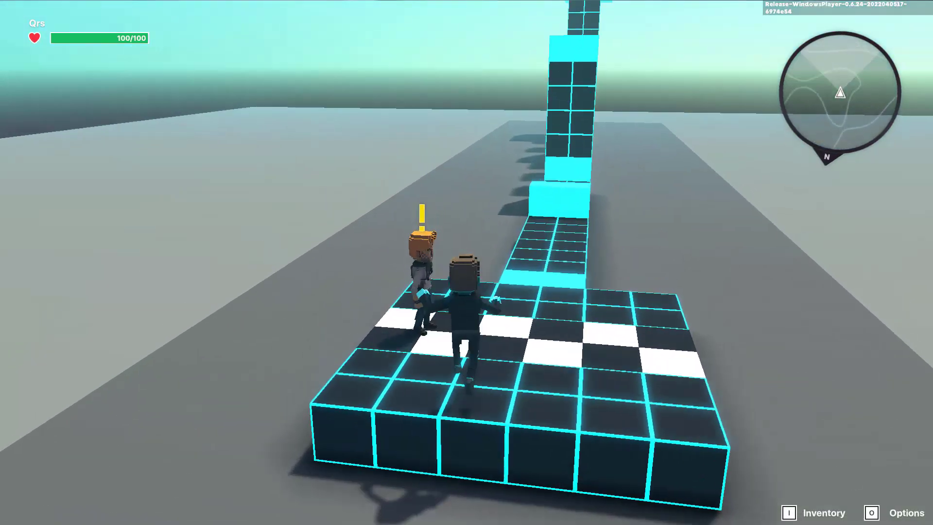
key(e)
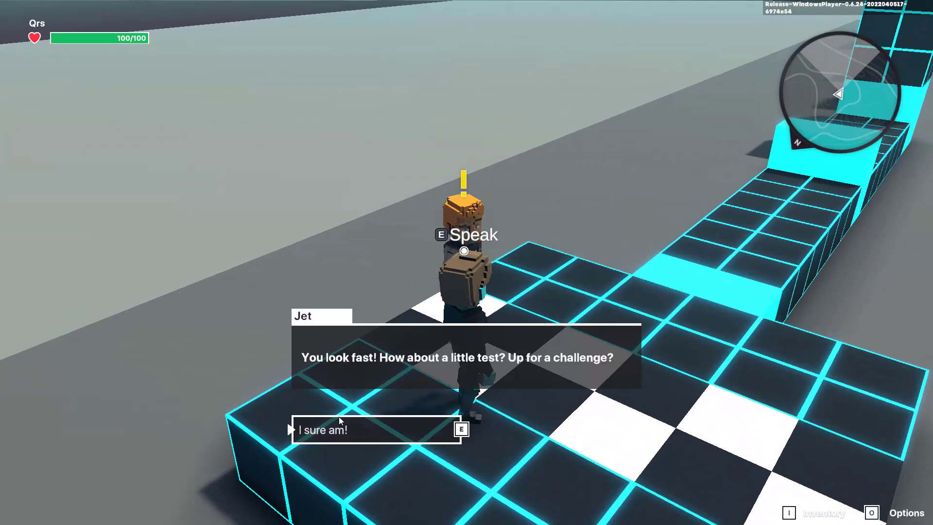
key(e)
key(e)
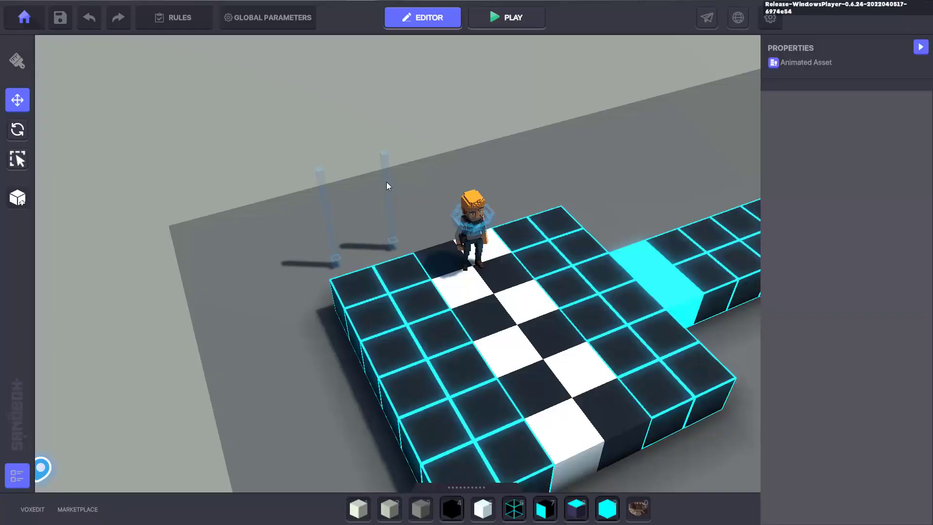
- Make the next dialogue pole's Asker require Race.Npc.Interact
click(387, 185)
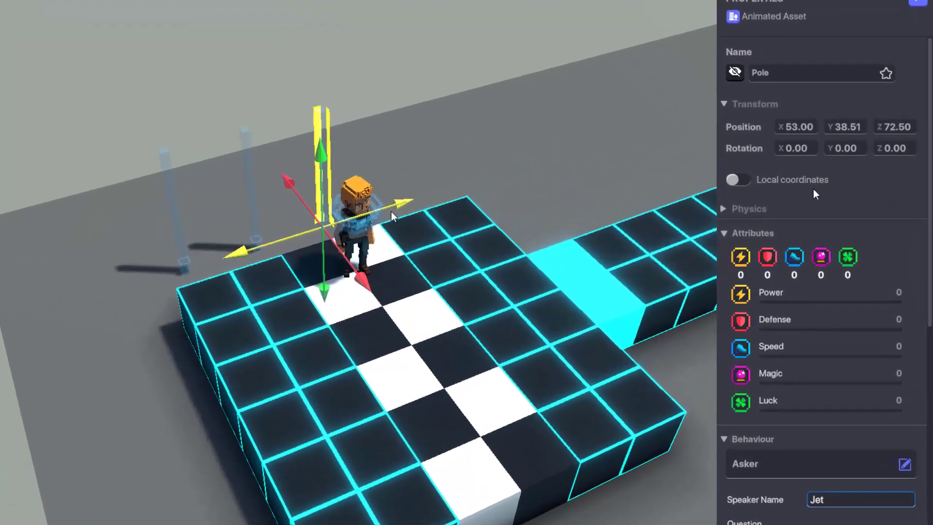
scroll(836, 203, down, 5)
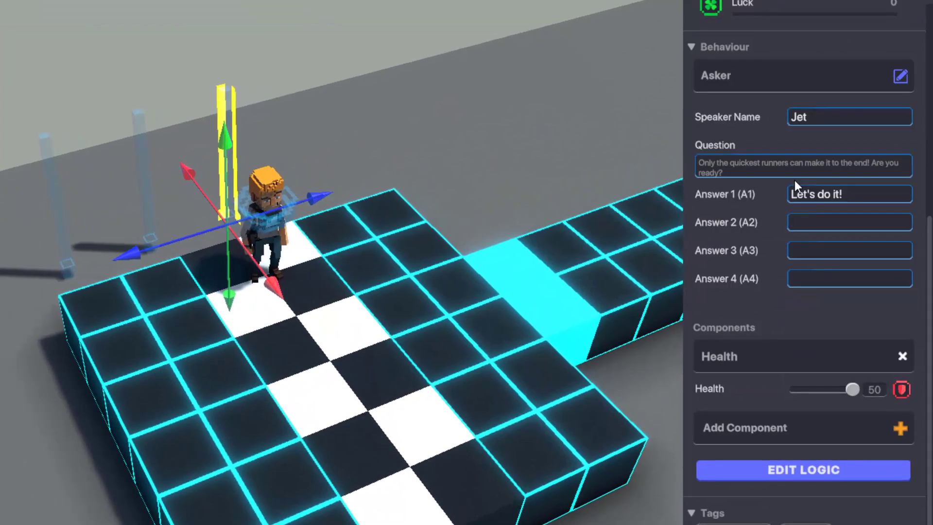
click(792, 464)
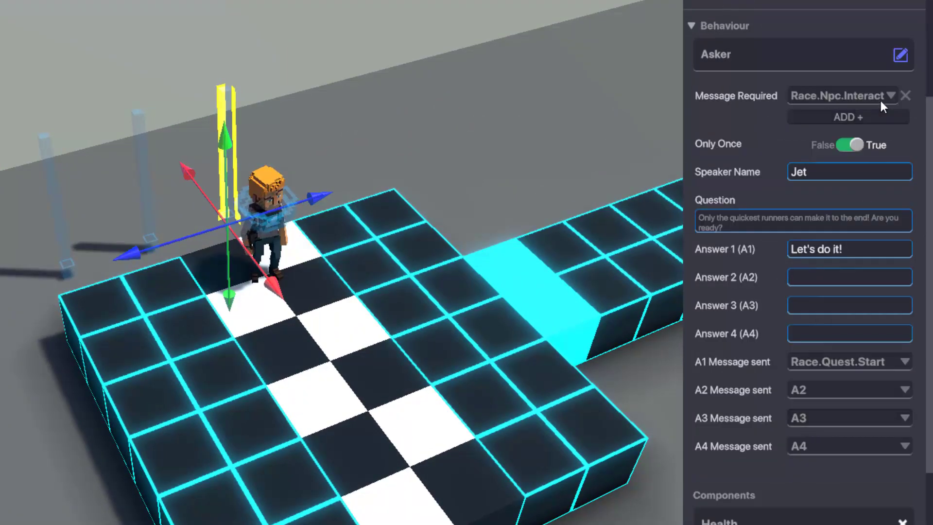
click(847, 95)
text(Race.)
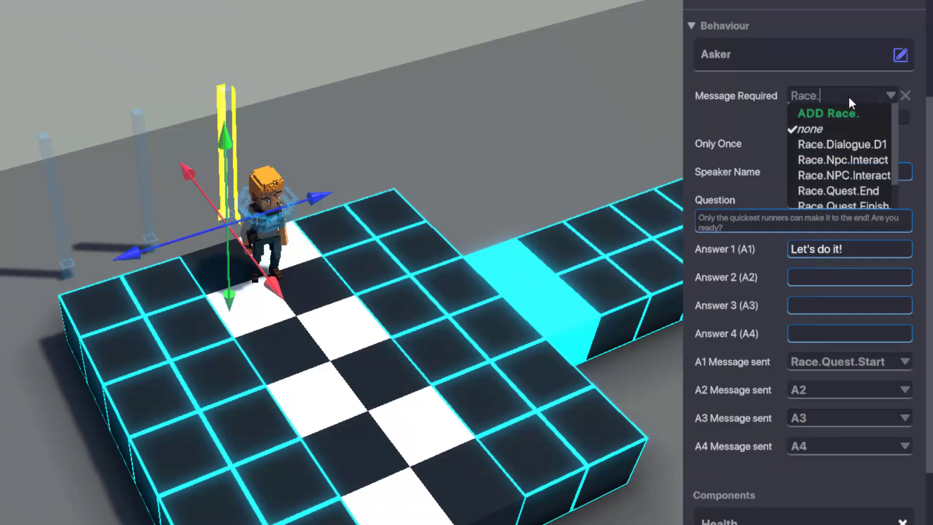
text(Npc.In)
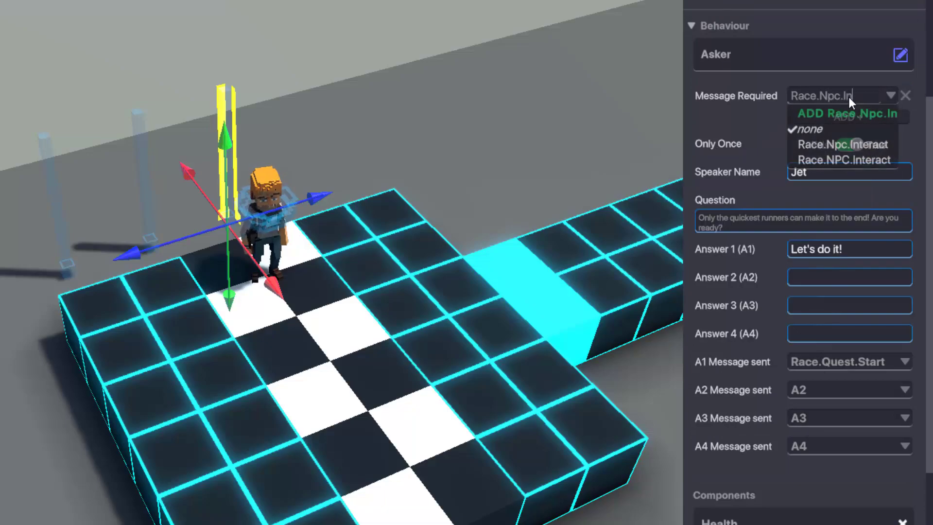
text(teract)
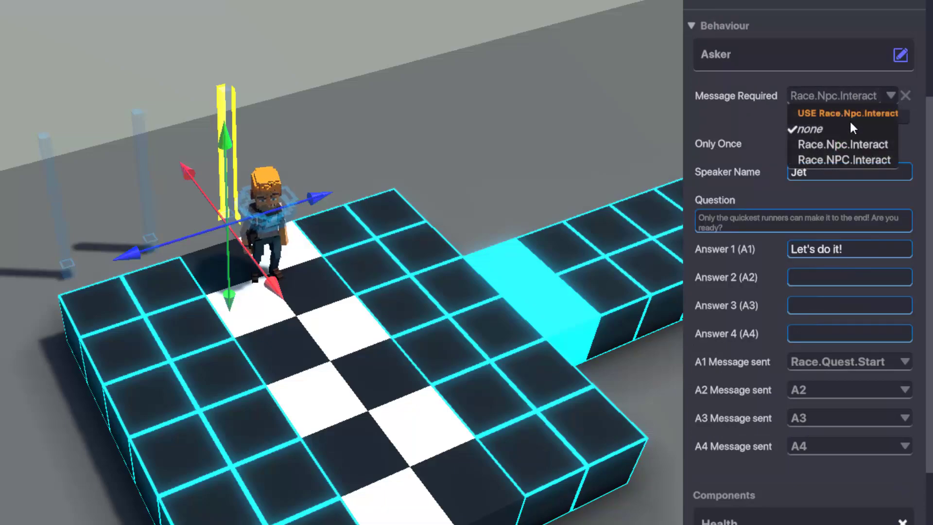
click(841, 144)
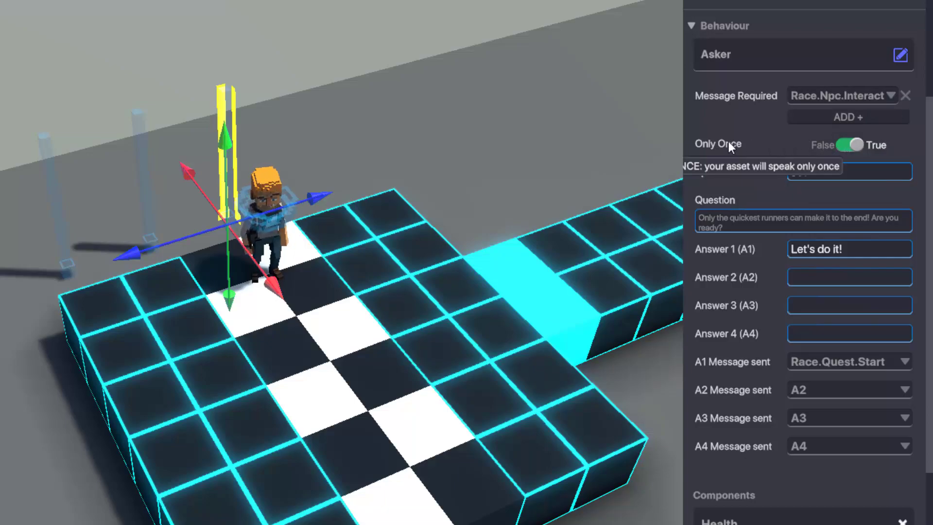
- Allow repeats, ask 'You can do it! You'll have to climb to get there!', answer 'Thanks! I've got this!'
click(850, 142)
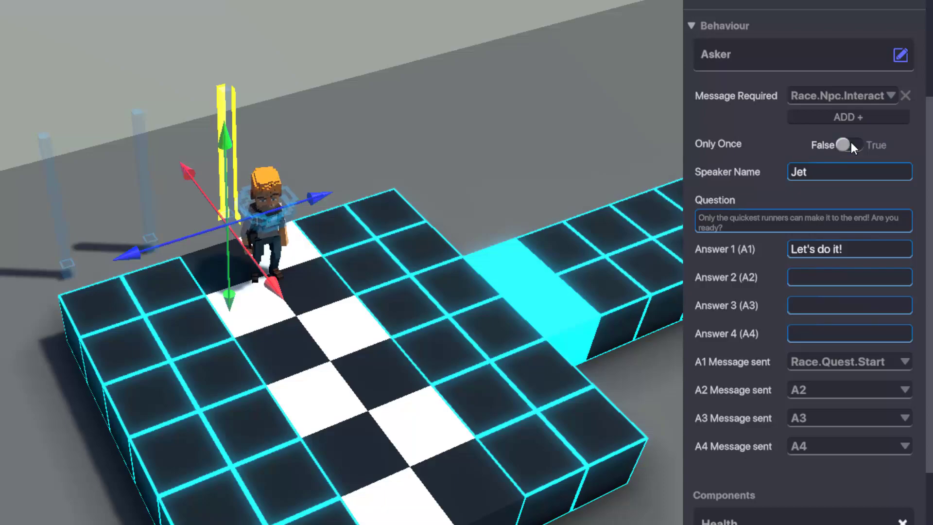
triple_click(803, 215)
text(You can do it!)
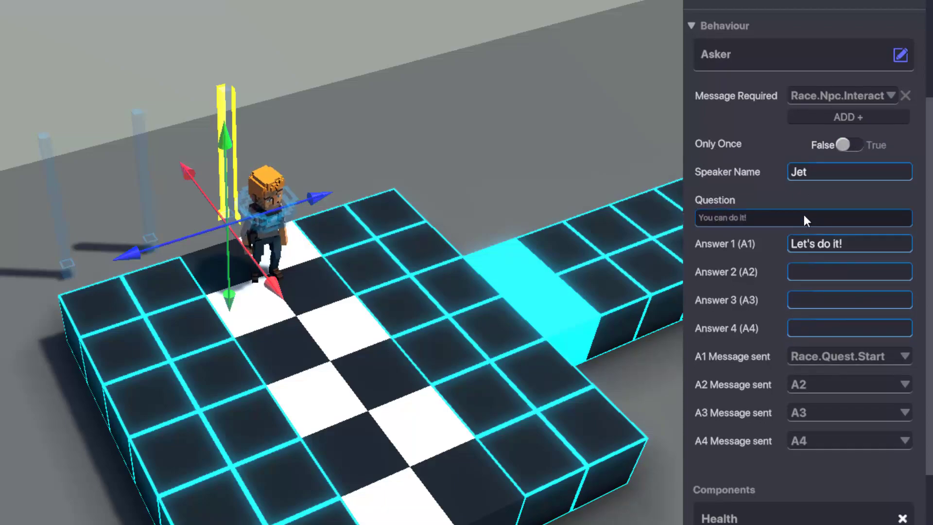
text( You'll have to climb to get there!)
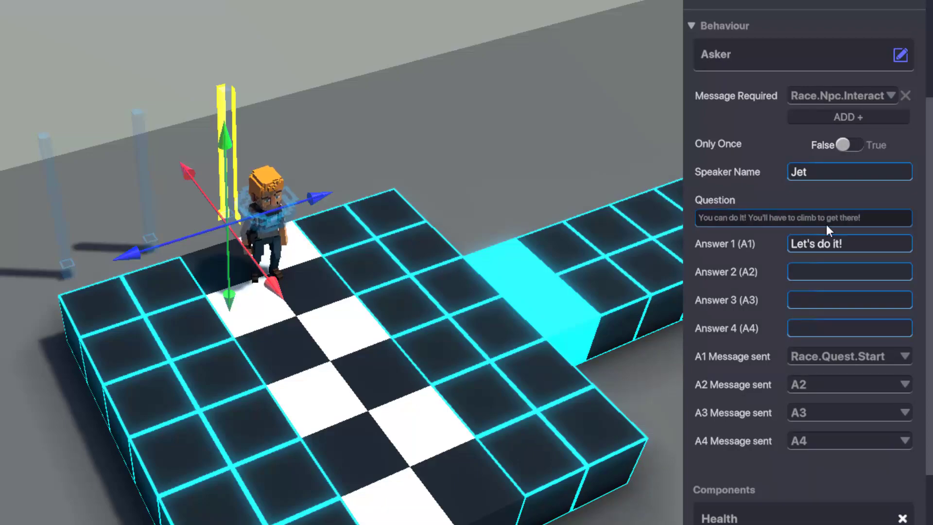
triple_click(821, 244)
text(Thanks! I've got this!)
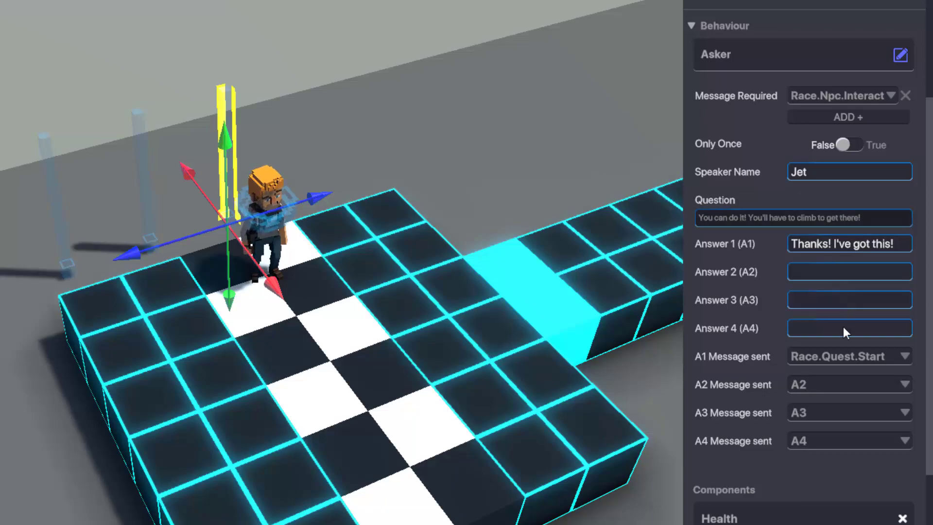
click(832, 356)
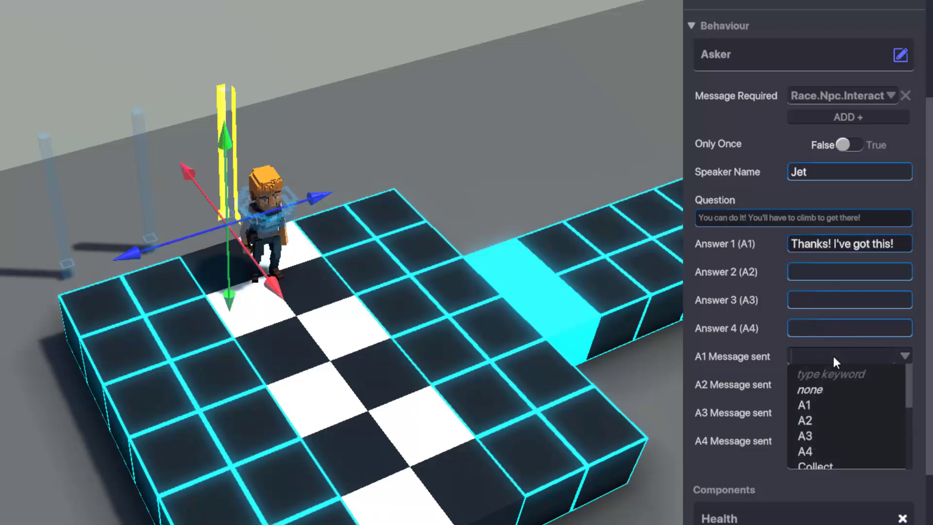
- Set answer 1 to send no message and add a Toggle Behaviour component to the pole
click(834, 389)
scroll(920, 317, down, 10)
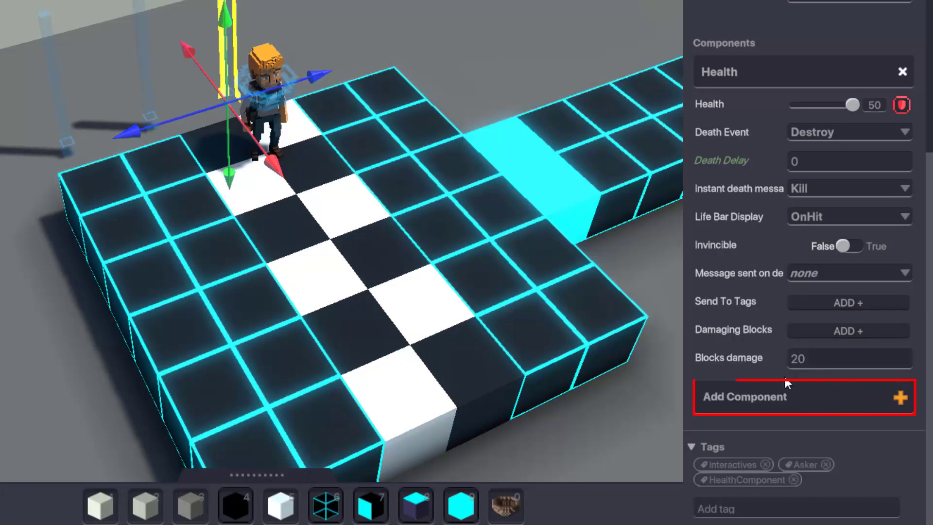
click(772, 394)
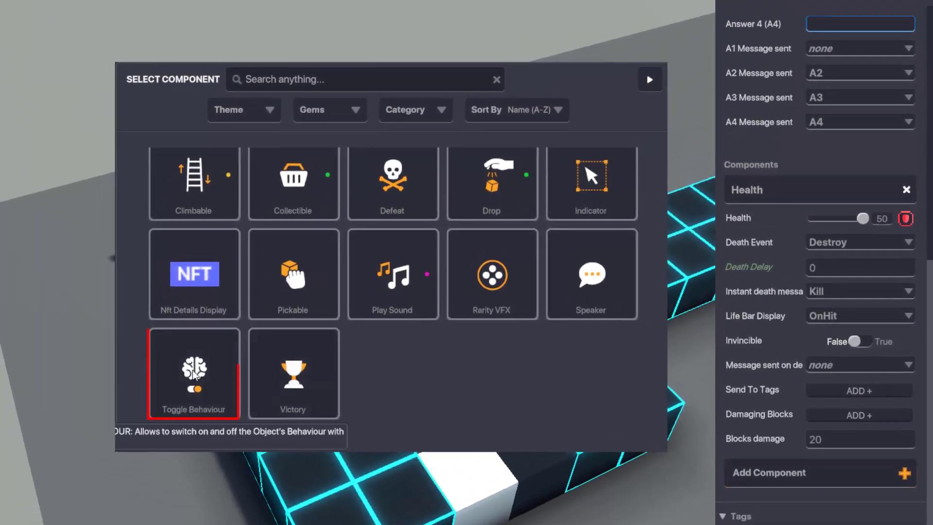
click(193, 373)
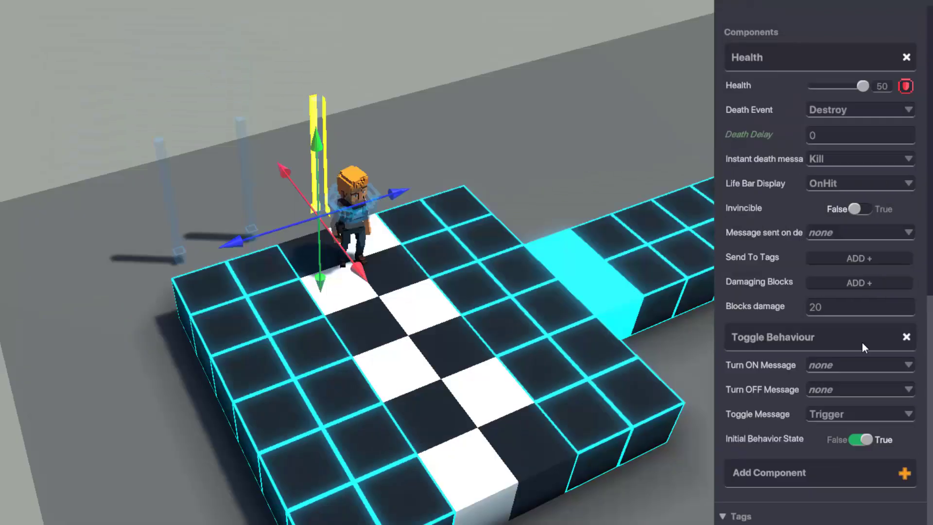
- Set the toggle's turn-on message to Race.Quest.Start and turn-off message to Race.Quest.Finish
click(869, 364)
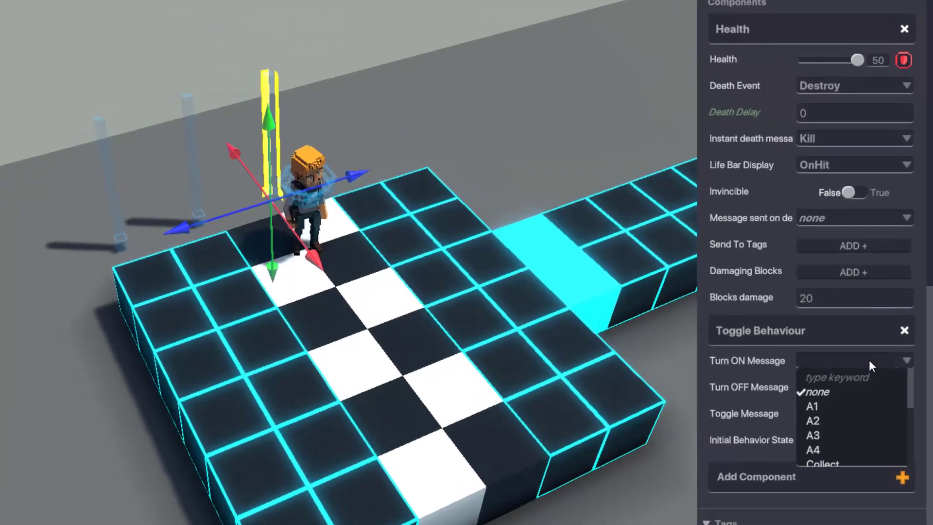
text(Race.Quest.Start)
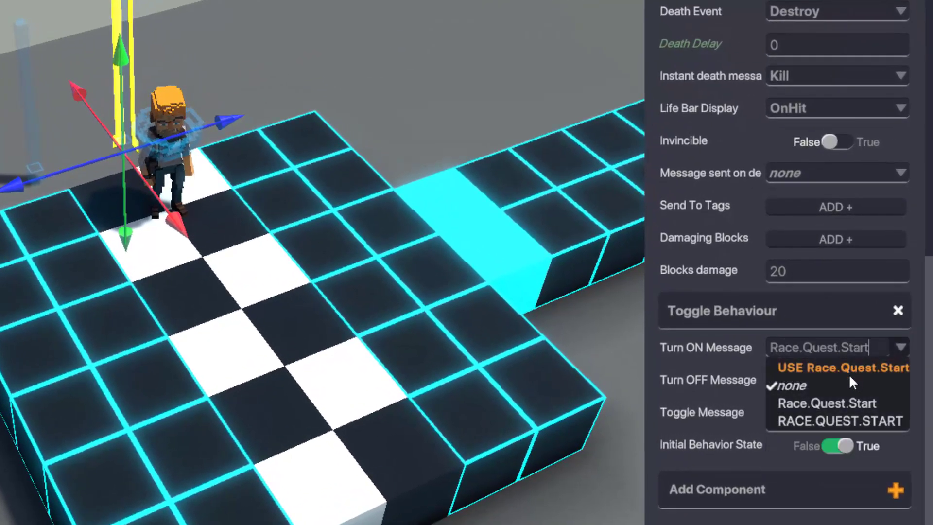
click(850, 402)
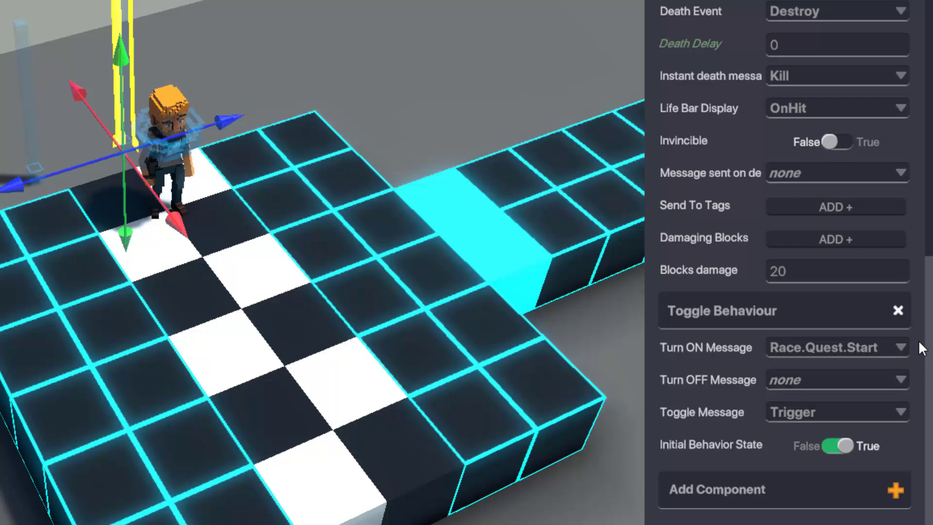
click(863, 381)
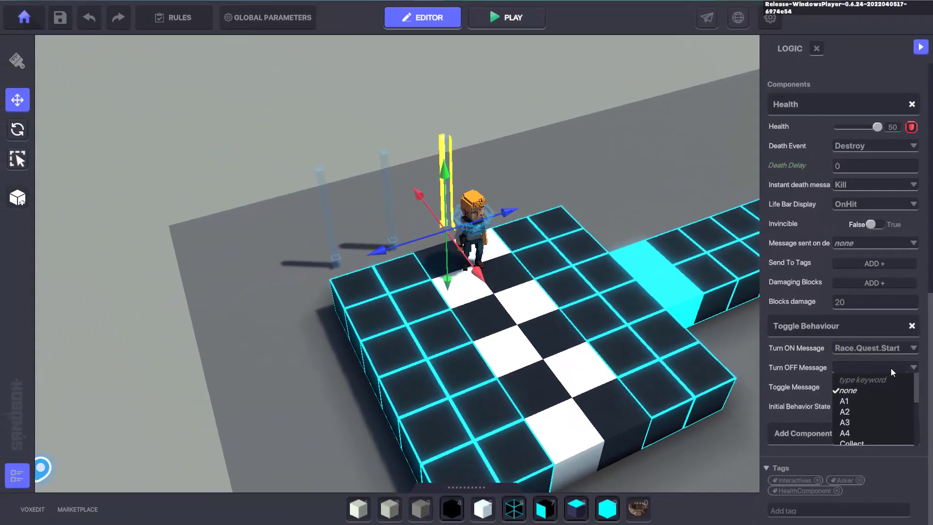
text(Race.Quest.Finish)
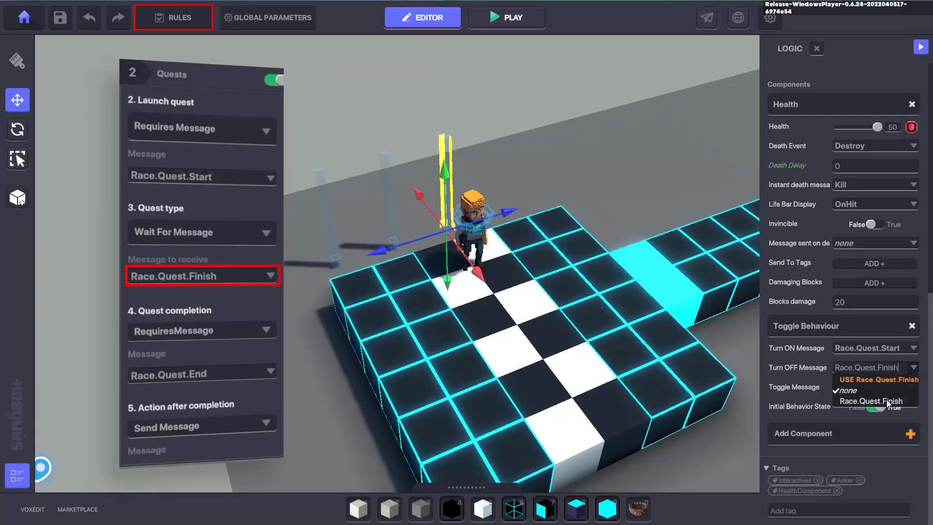
click(886, 399)
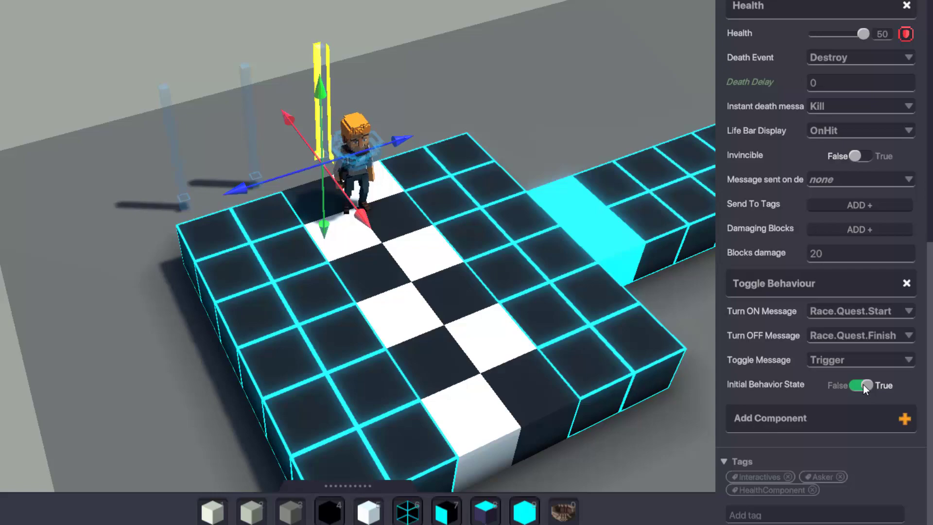
- Start the toggle off, then playtest accepting Jet's race and hearing his climb encouragement
click(863, 384)
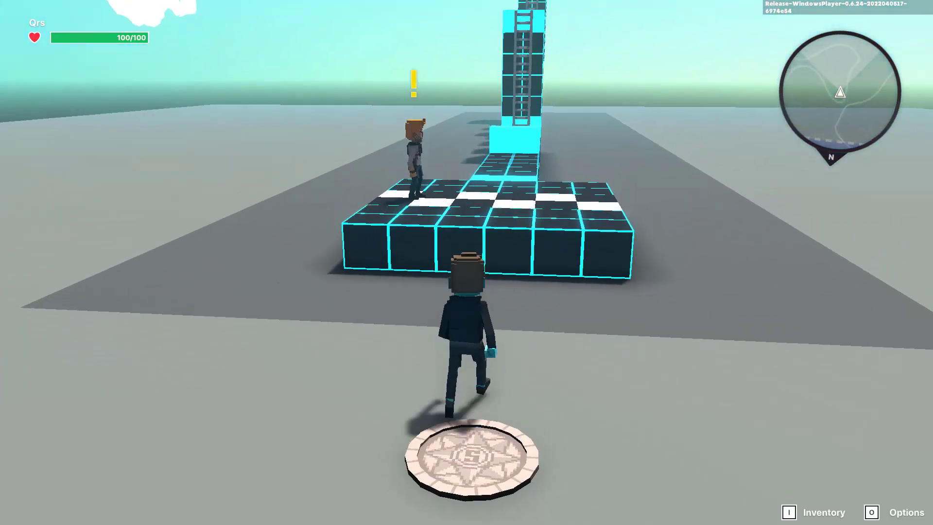
key(w)
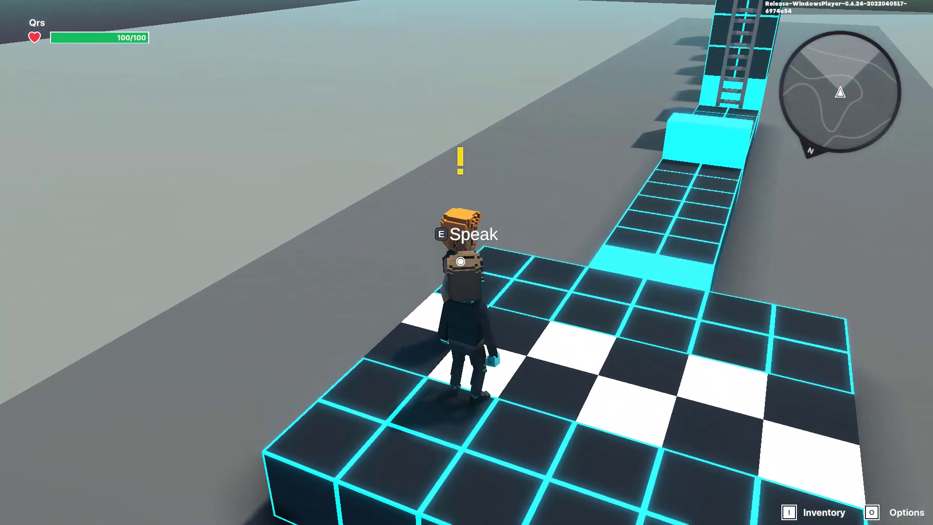
key(e)
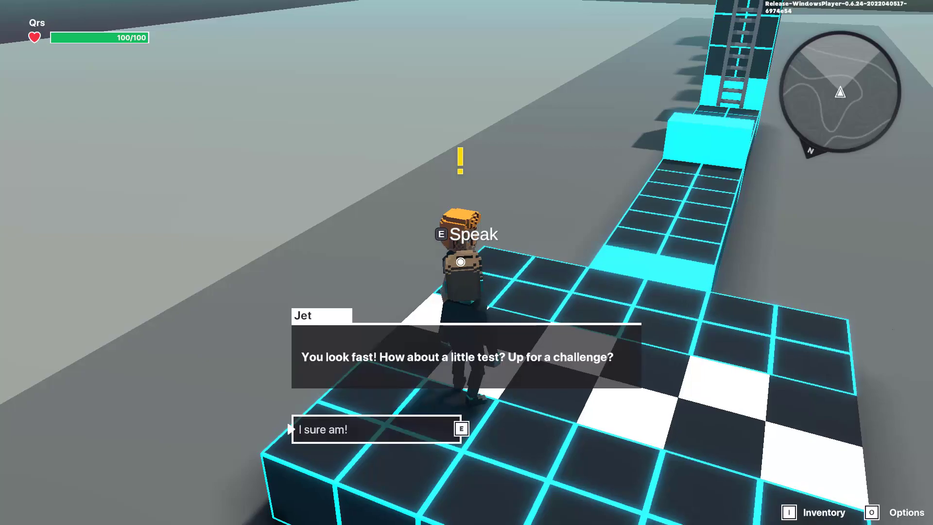
click(357, 438)
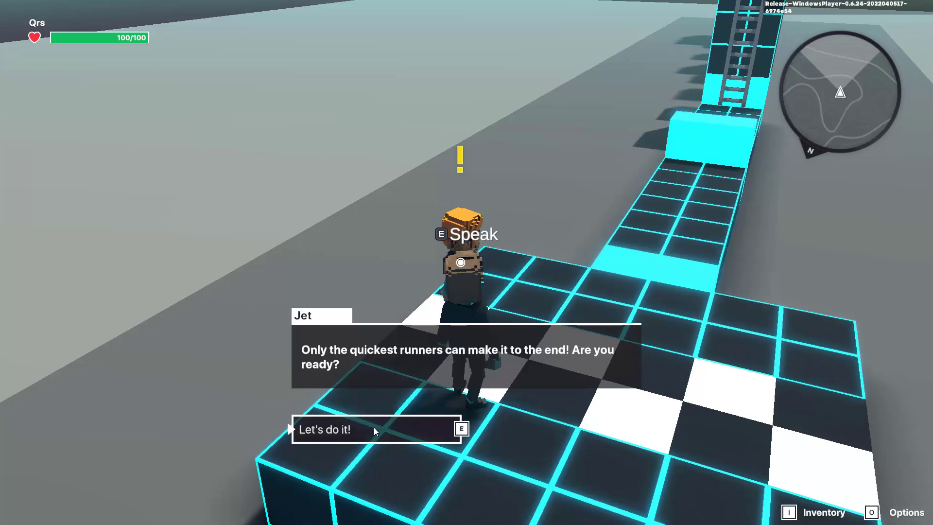
click(374, 427)
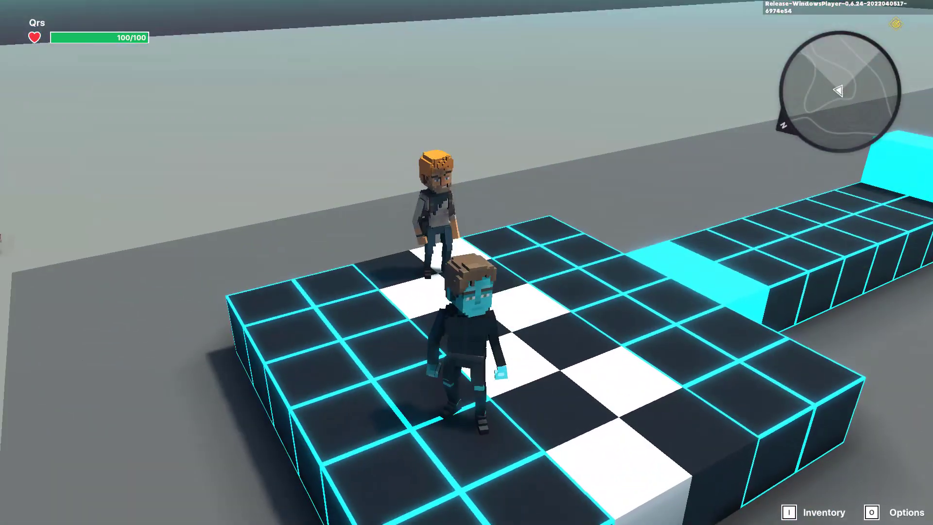
key(e)
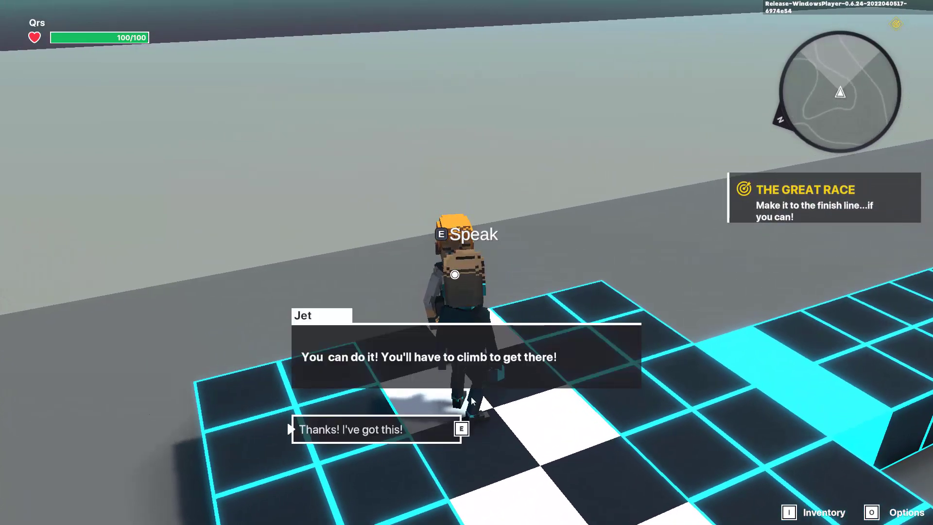
key(e)
key(e)
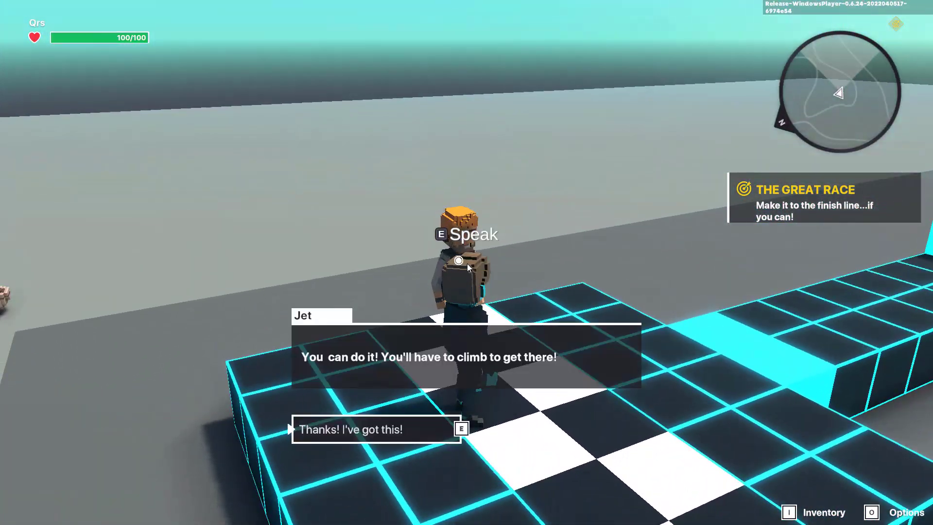
key(Escape)
- Select the next dialogue pole and make its Asker play only once
click(446, 194)
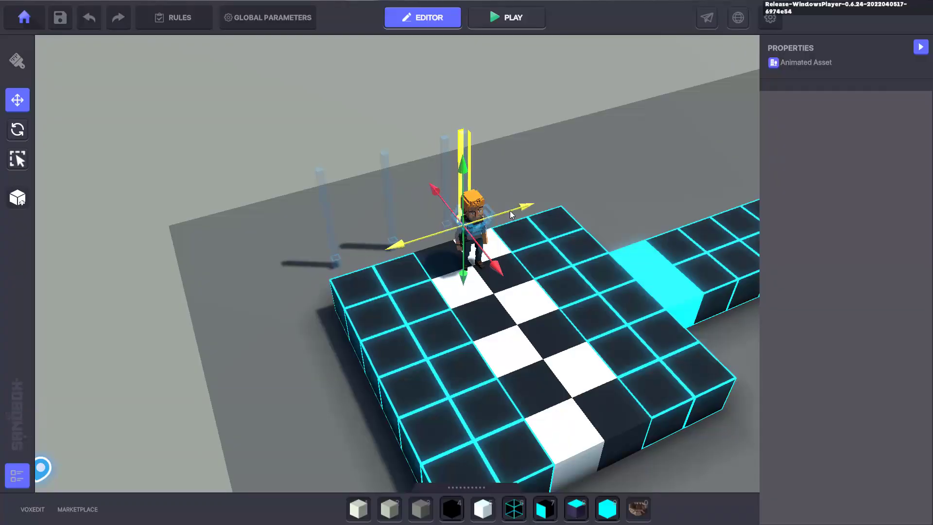
drag(510, 194, 612, 267)
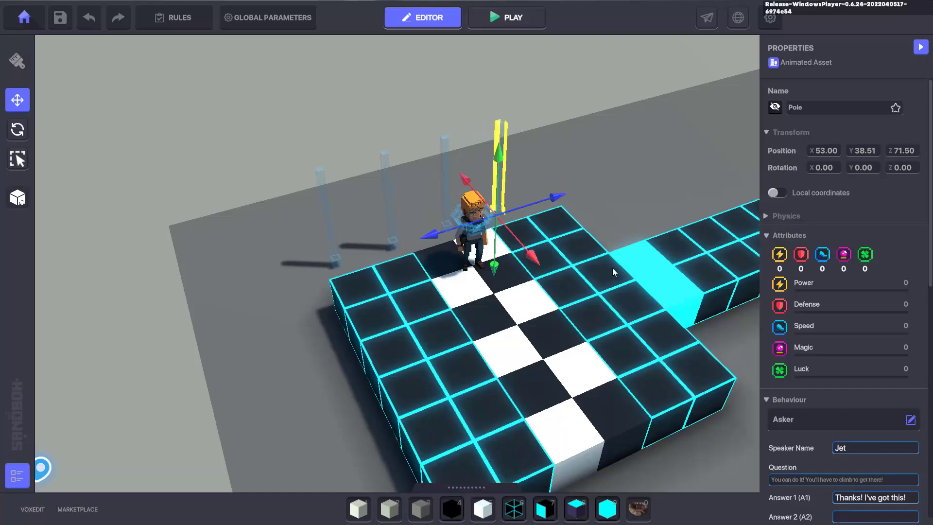
scroll(905, 318, down, 7)
click(859, 431)
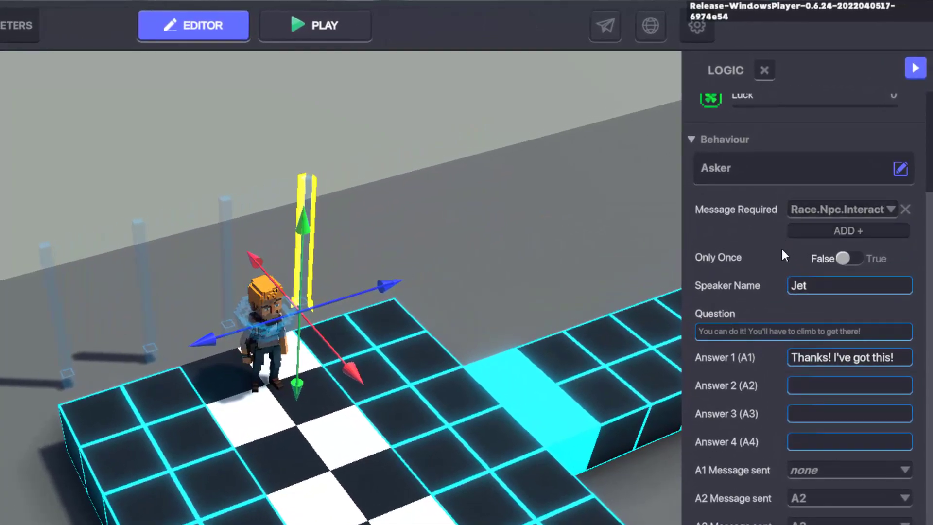
mouse_move(783, 262)
click(843, 257)
- Ask 'Congratulations! You sure made short work of that challenge!'; answer 'Thanks! That was fun' sends Race.Quest.End
click(795, 331)
text(Congratulations! You sure made short work of that challenge!)
click(813, 360)
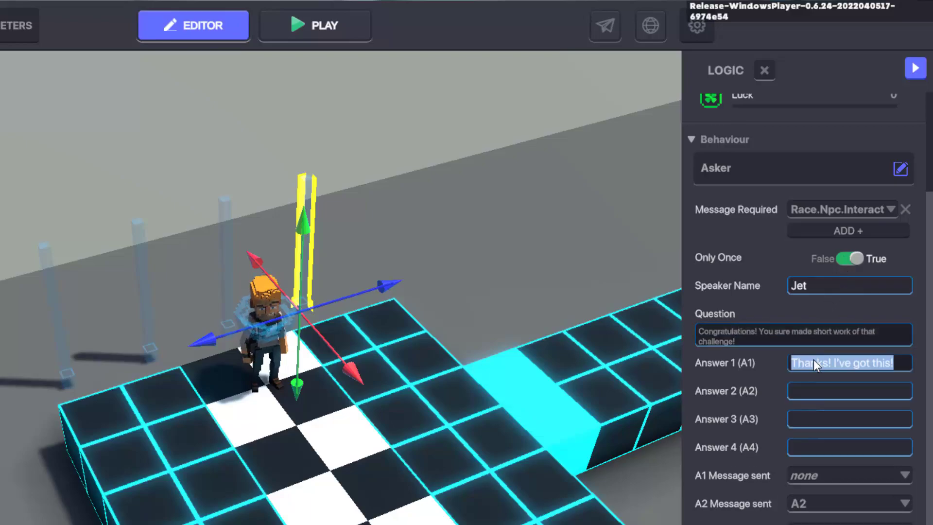
text(Thanks! That was fun)
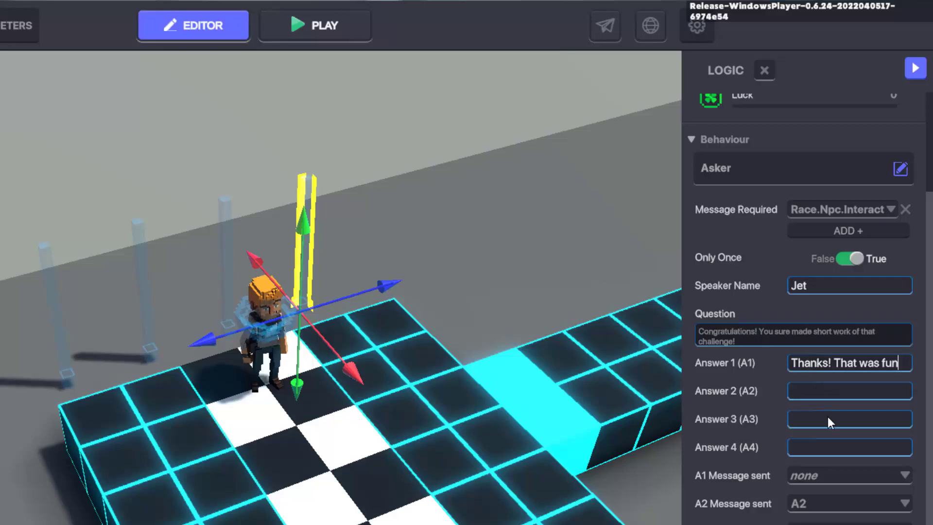
click(837, 478)
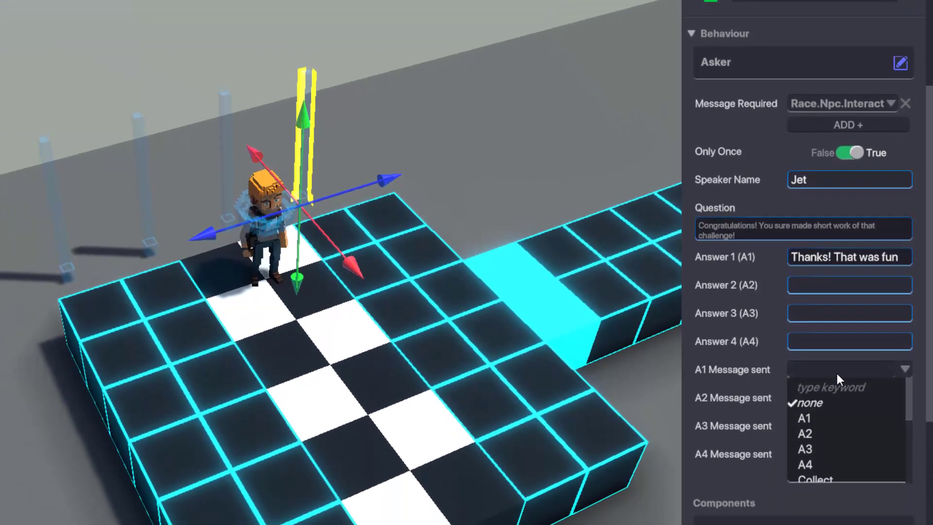
text(Race.Ques)
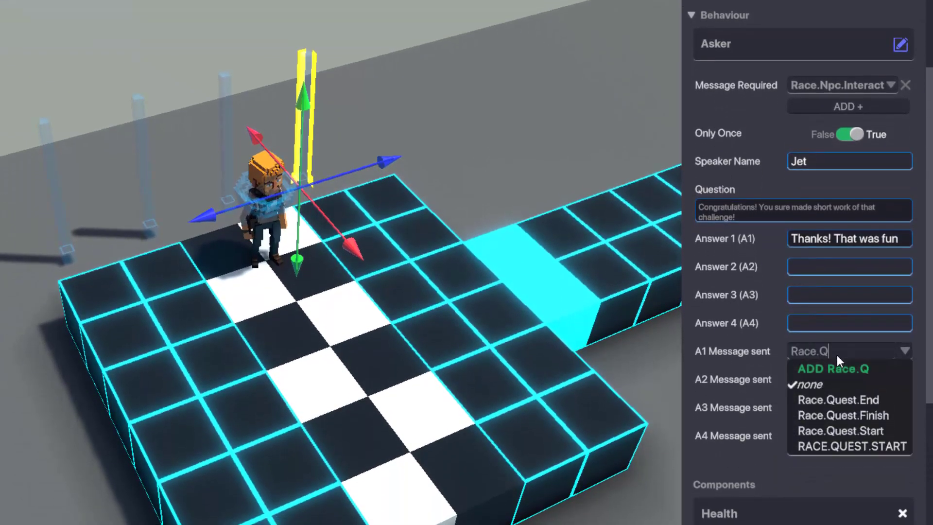
text(t.End)
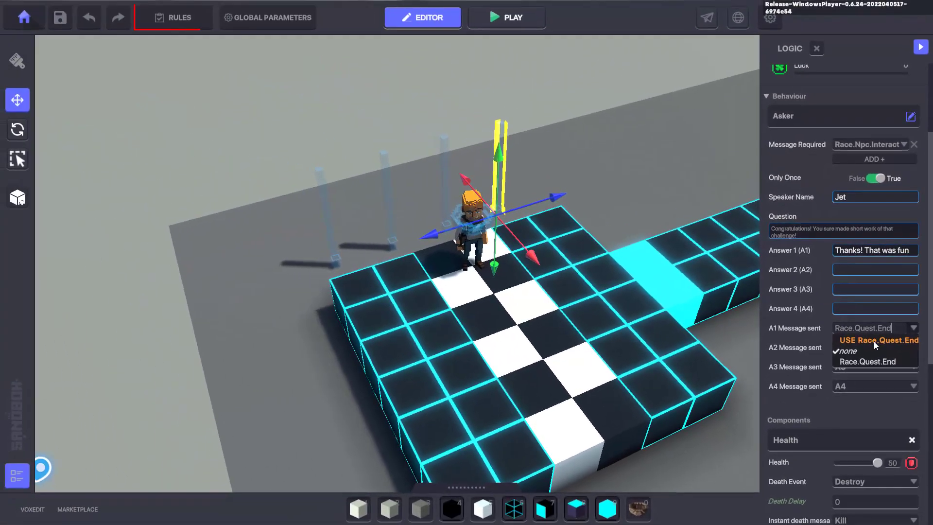
click(873, 341)
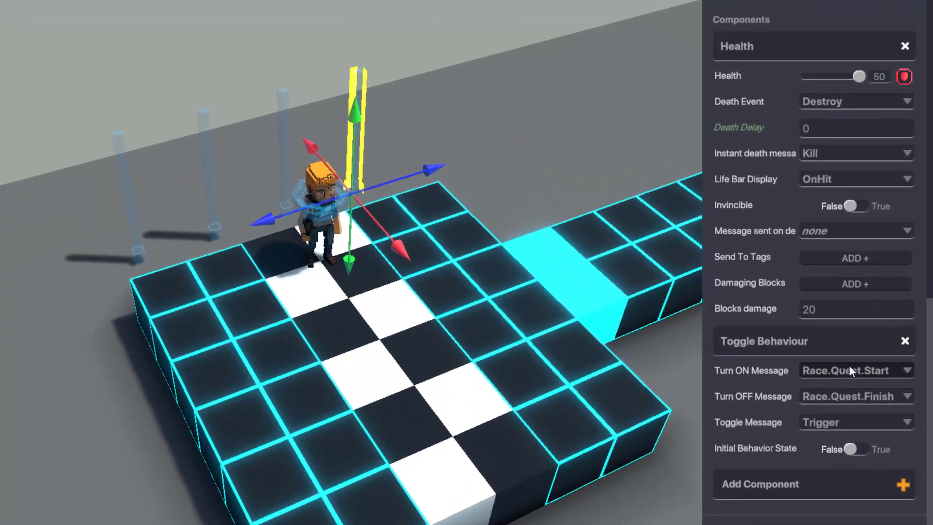
- Turn the toggle on with Race.Quest.Finish and clear its turn-off message
click(849, 366)
text(Ra)
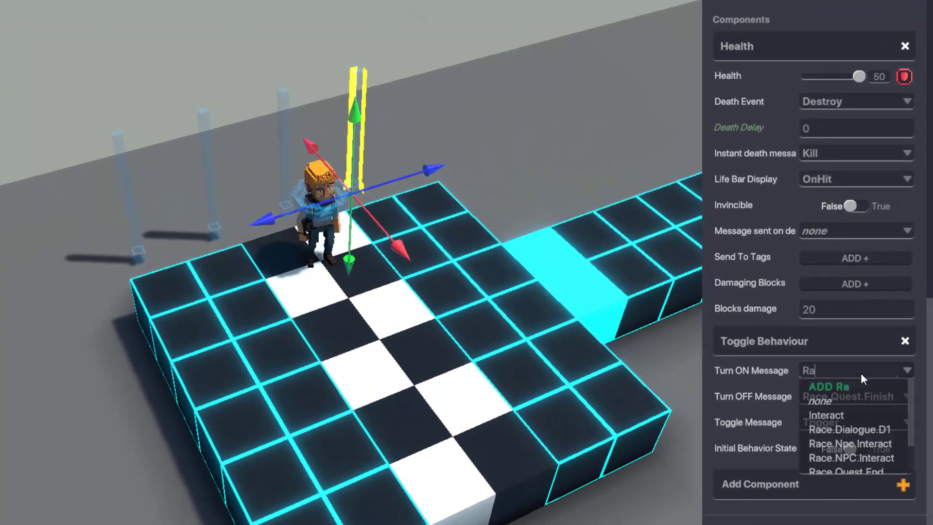
text(ce.Quest.Finish)
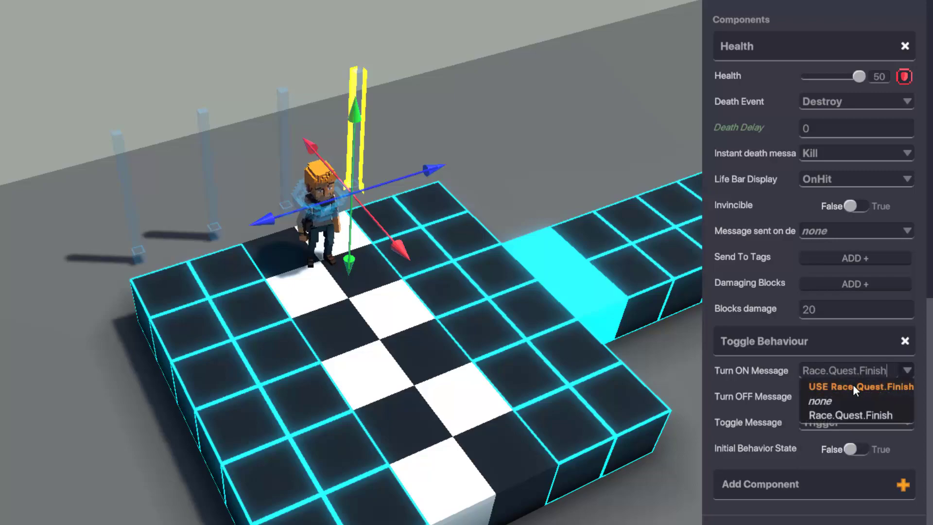
click(854, 387)
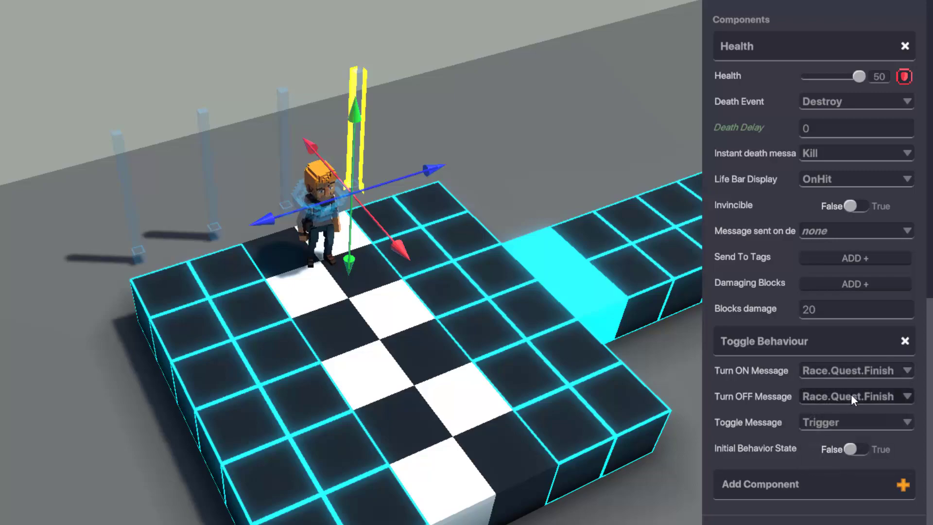
click(850, 394)
click(849, 426)
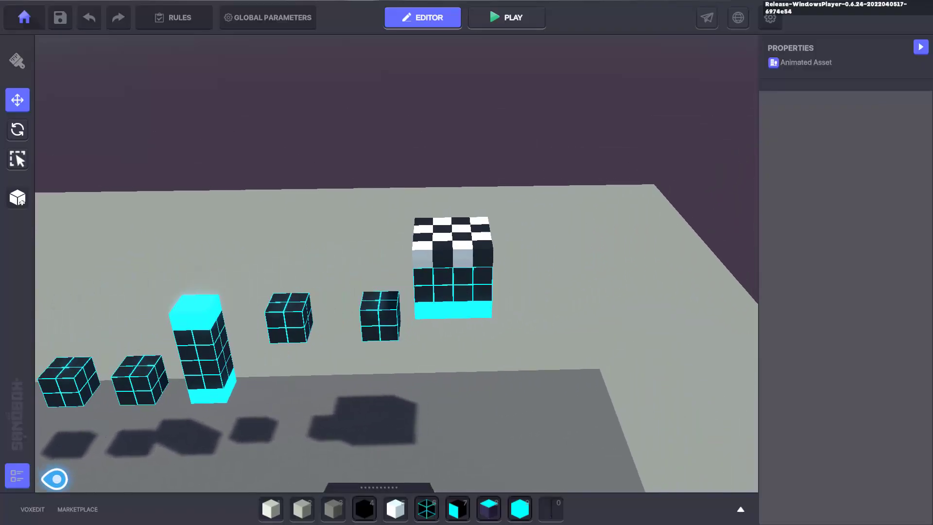
- Place a hidden Clay Bowl without collisions on the checkered finish cube
click(379, 487)
drag(229, 316, 555, 233)
click(436, 184)
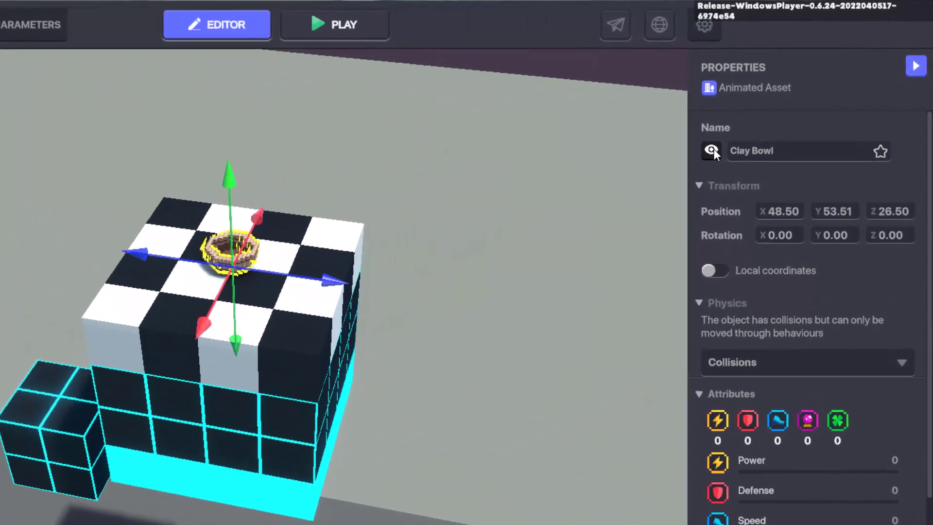
click(775, 106)
click(791, 254)
click(741, 322)
- Give the bowl a Speaker that detects nearby avatars and sends Race.Quest.Finish
scroll(777, 301, down, 7)
click(815, 278)
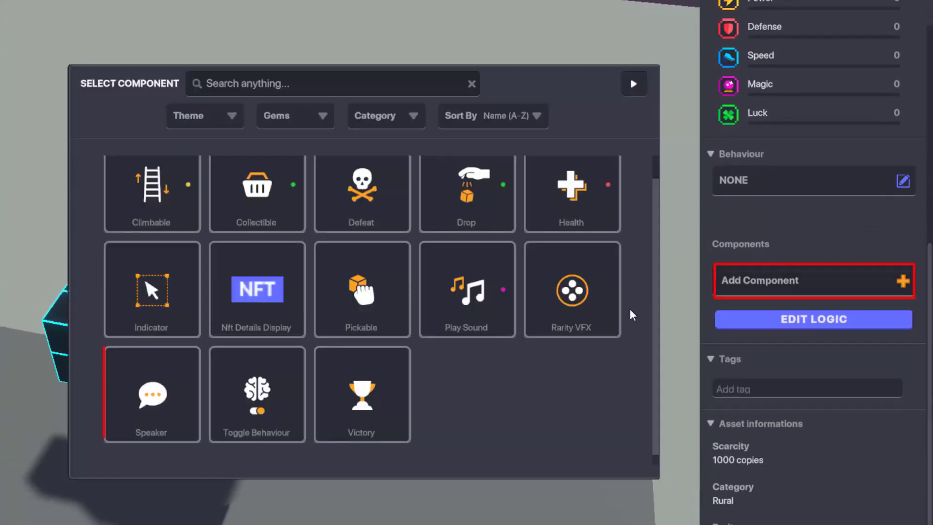
click(147, 402)
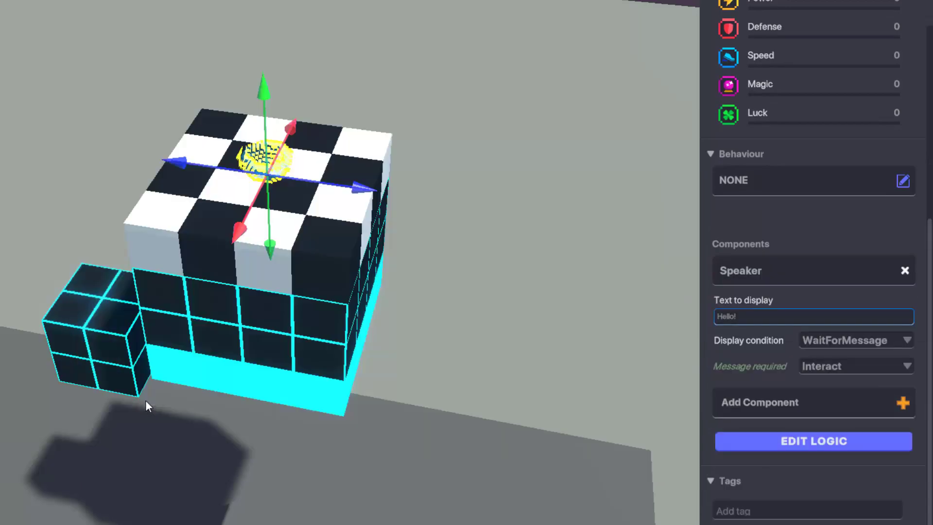
click(741, 317)
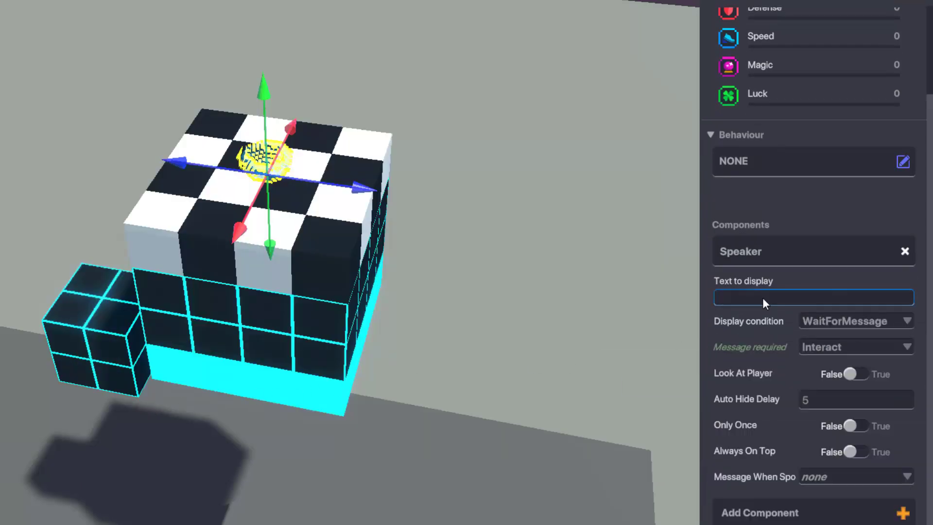
click(841, 322)
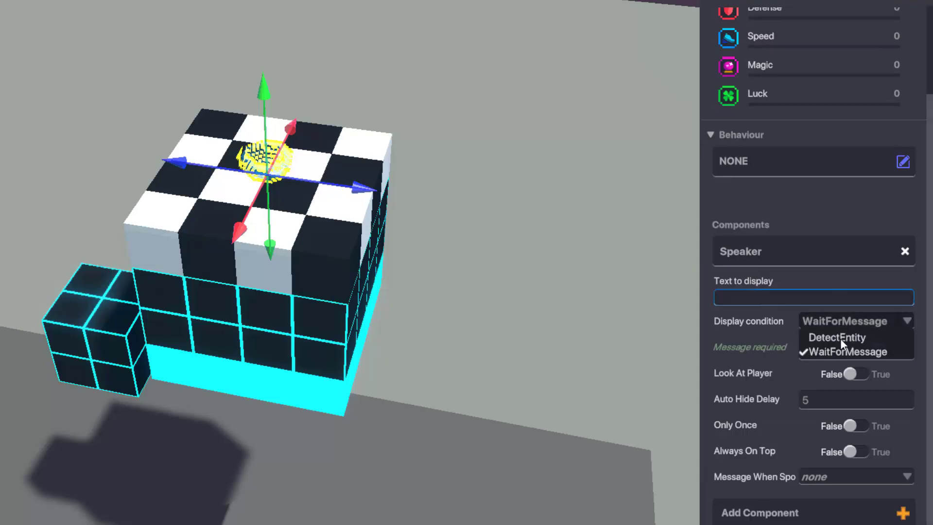
click(840, 338)
drag(861, 355, 856, 326)
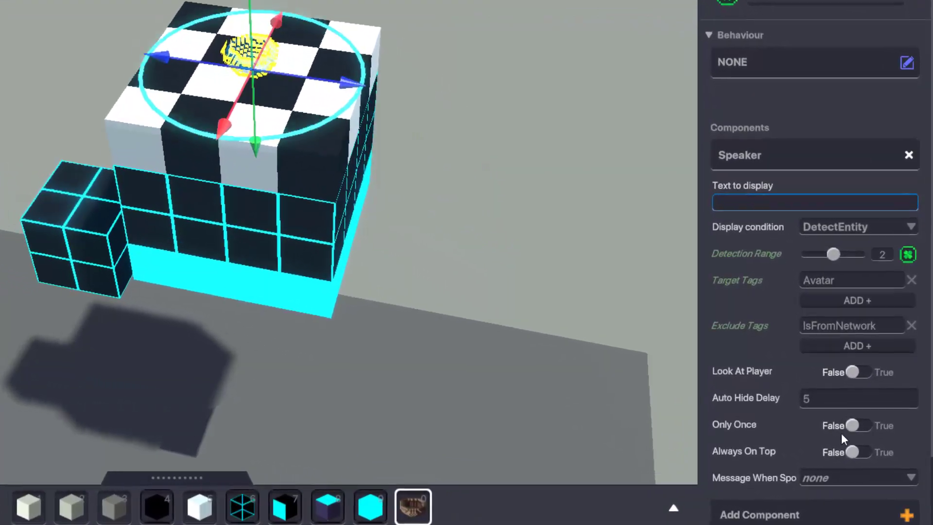
click(849, 484)
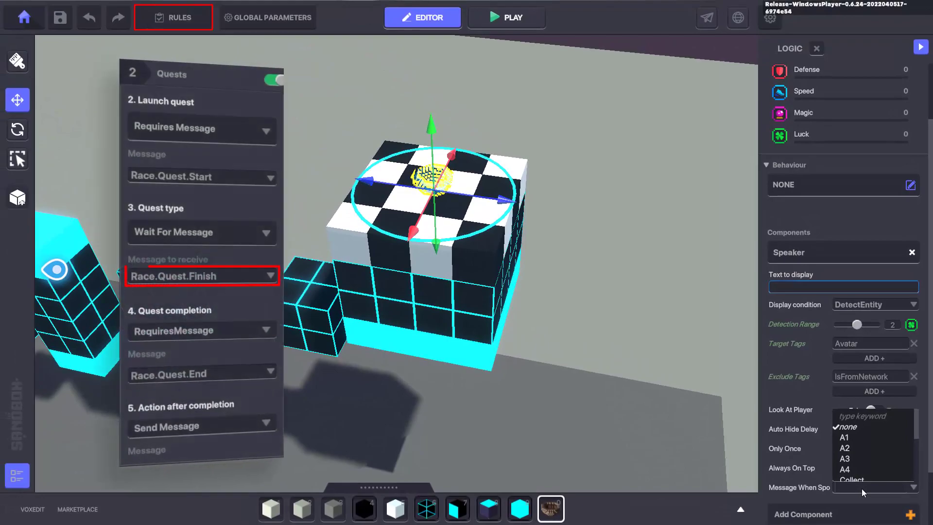
text(Race.Ques)
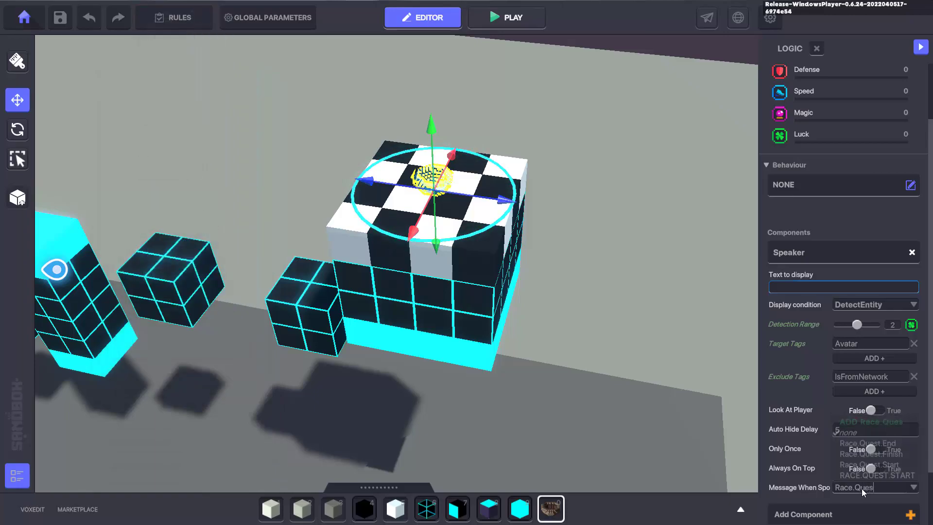
text(t.Finish)
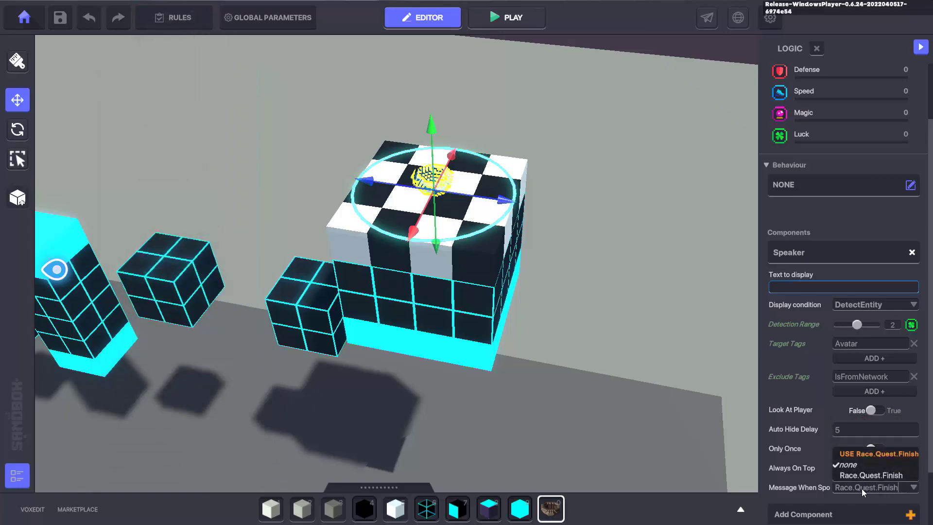
click(874, 455)
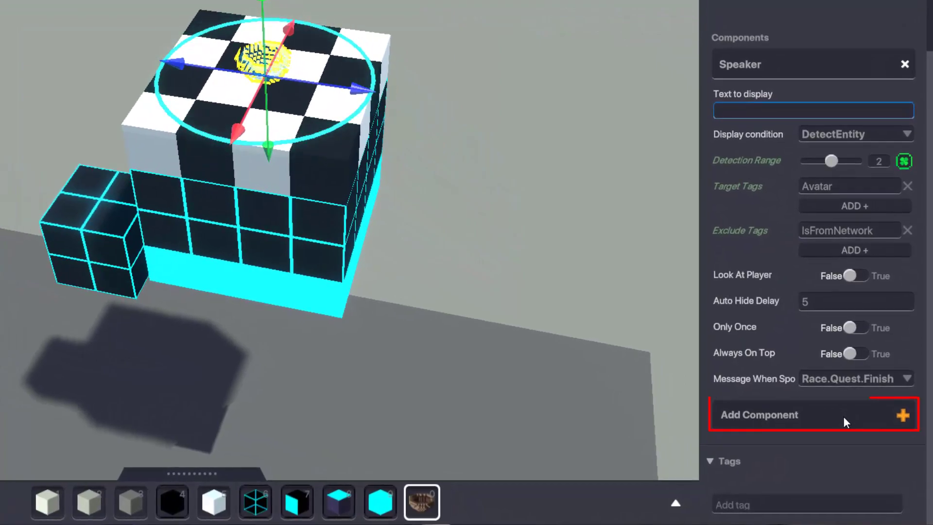
- Add an Indicator component to the finish bowl with an empty display name
click(849, 423)
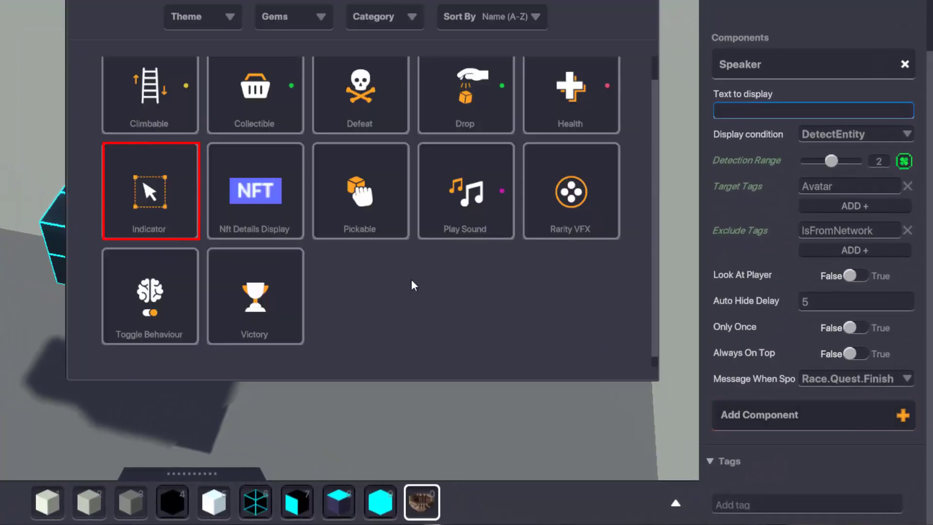
click(159, 202)
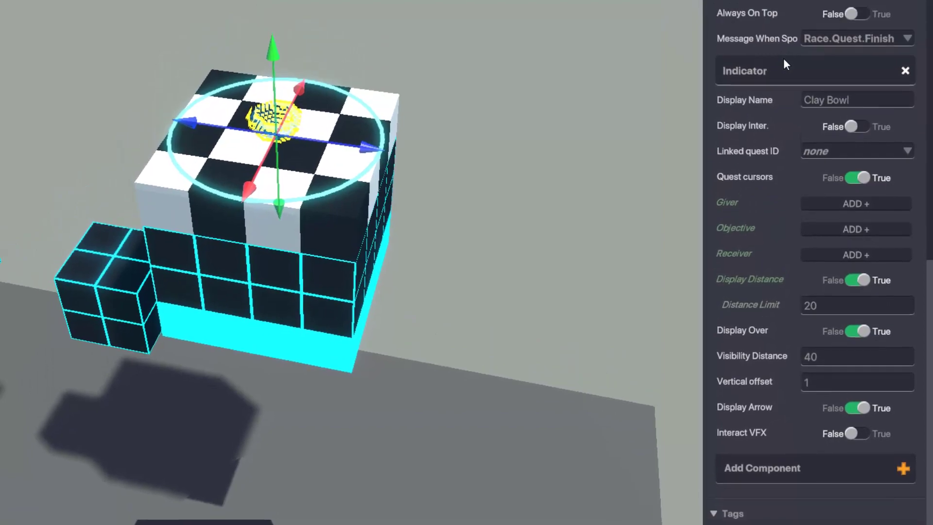
click(820, 126)
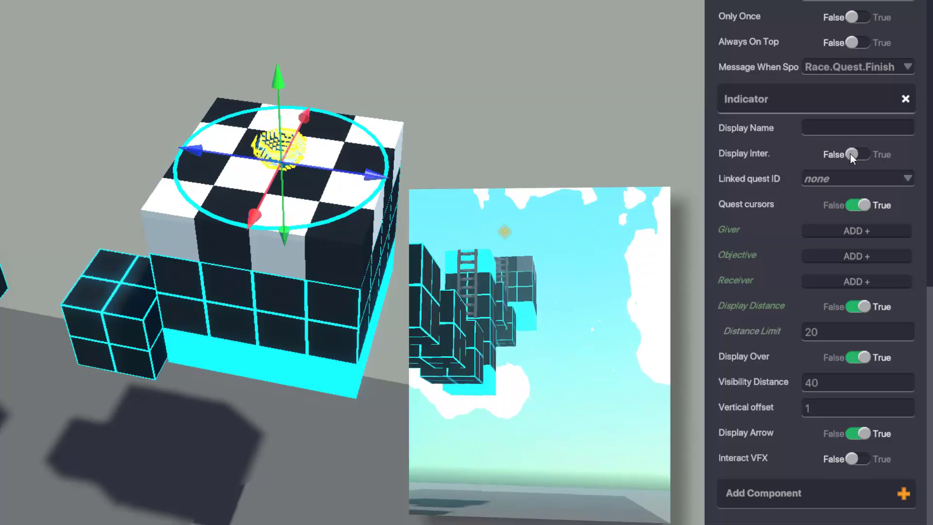
- Link the Indicator to THE GREAT RACE as its objective, with display distance and arrow off
click(856, 177)
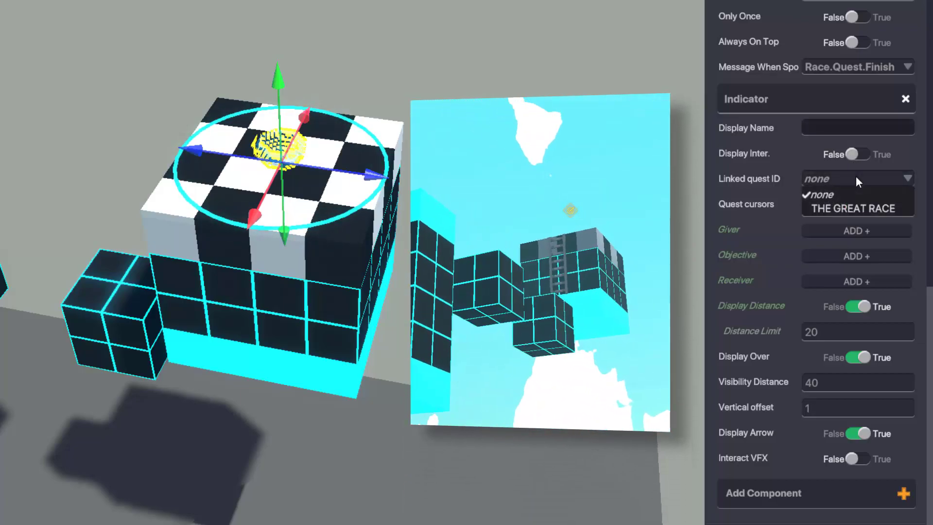
click(854, 205)
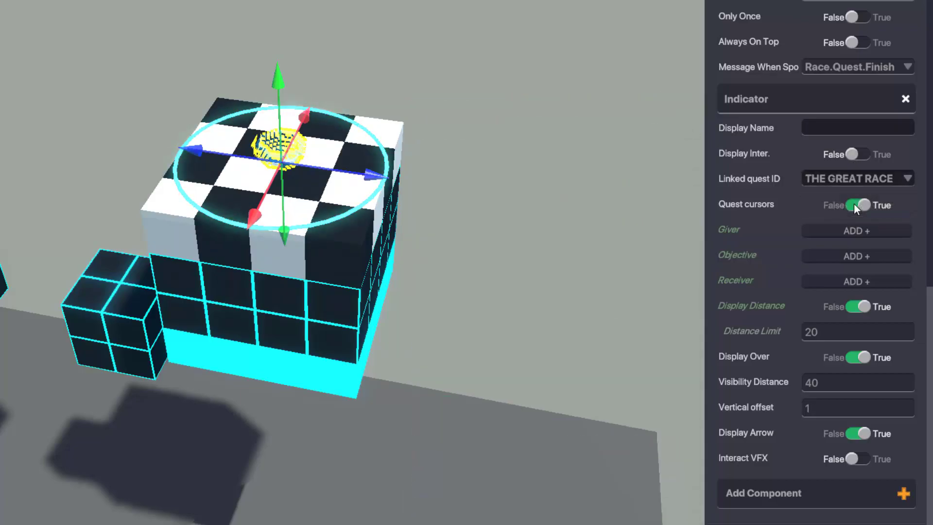
click(860, 255)
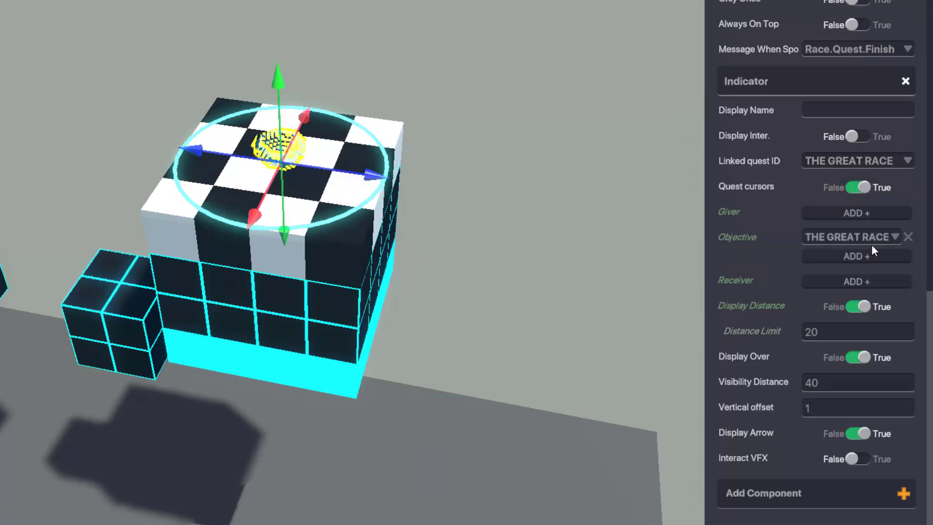
click(858, 305)
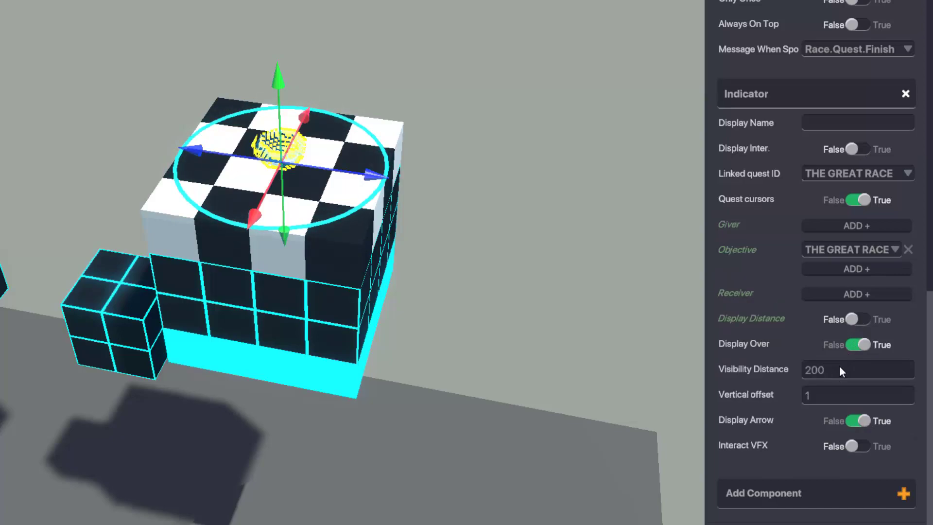
click(858, 421)
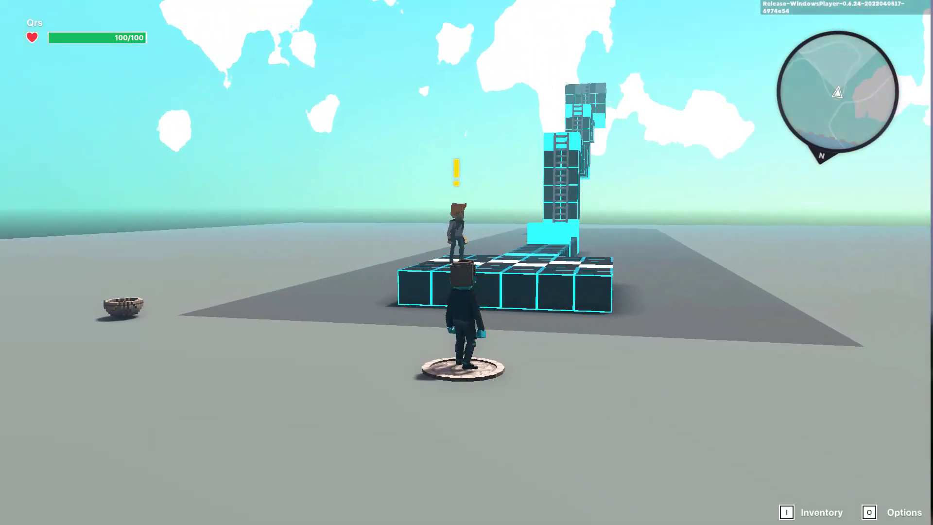
- In playtest, talk to Jet and accept THE GREAT RACE challenge, then hear his directions
key(w)
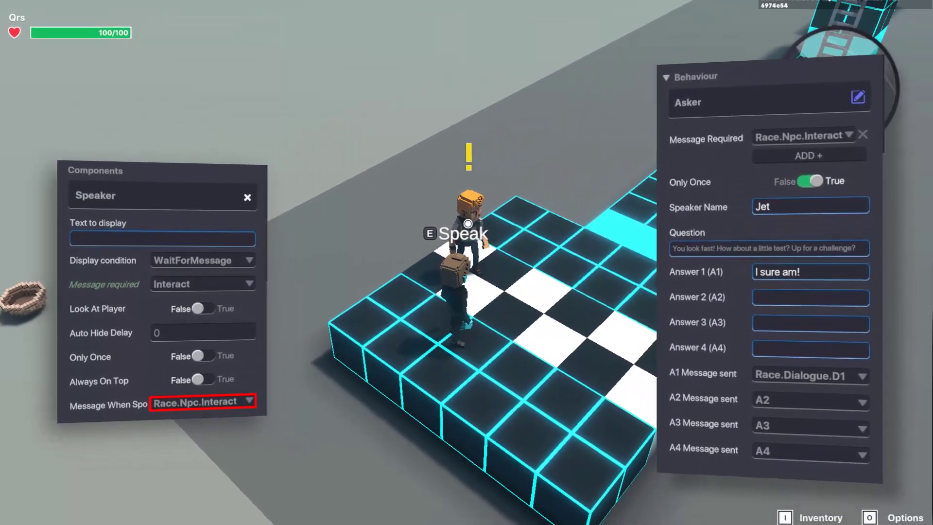
key(e)
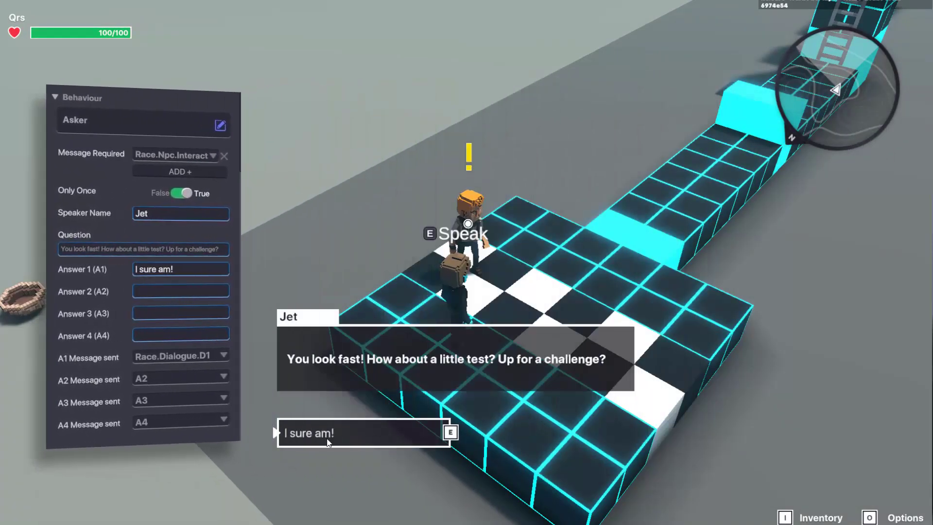
key(e)
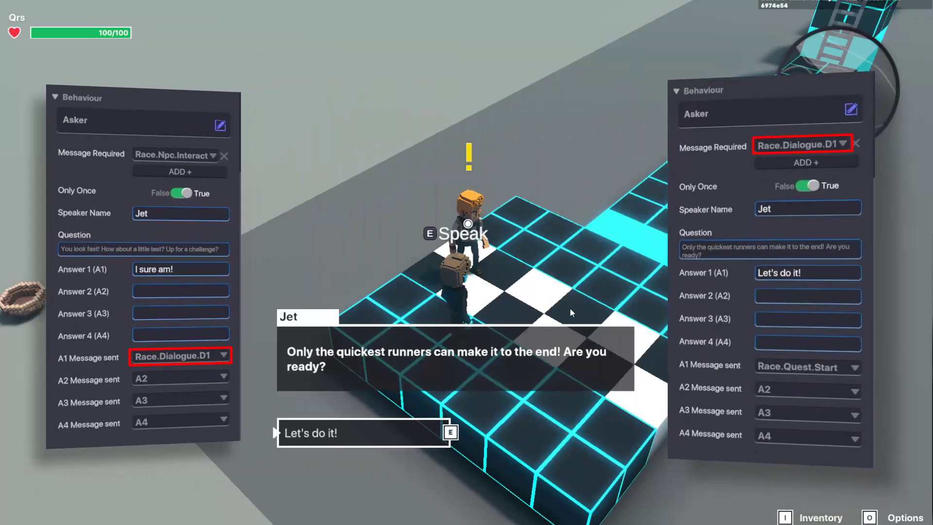
click(357, 433)
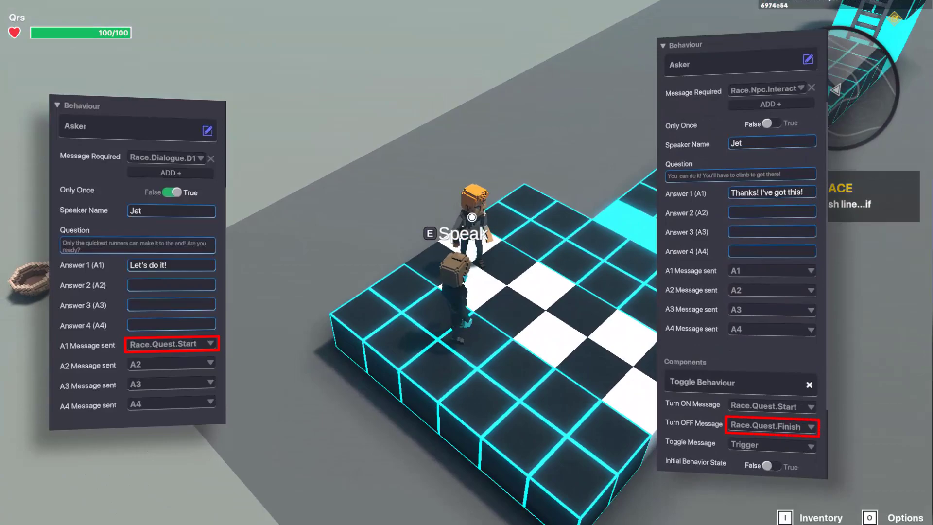
key(e)
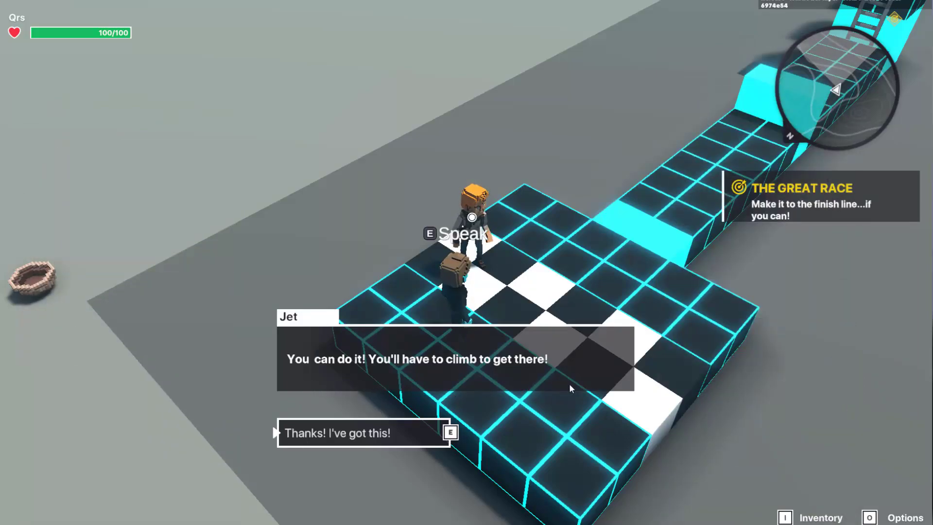
click(343, 439)
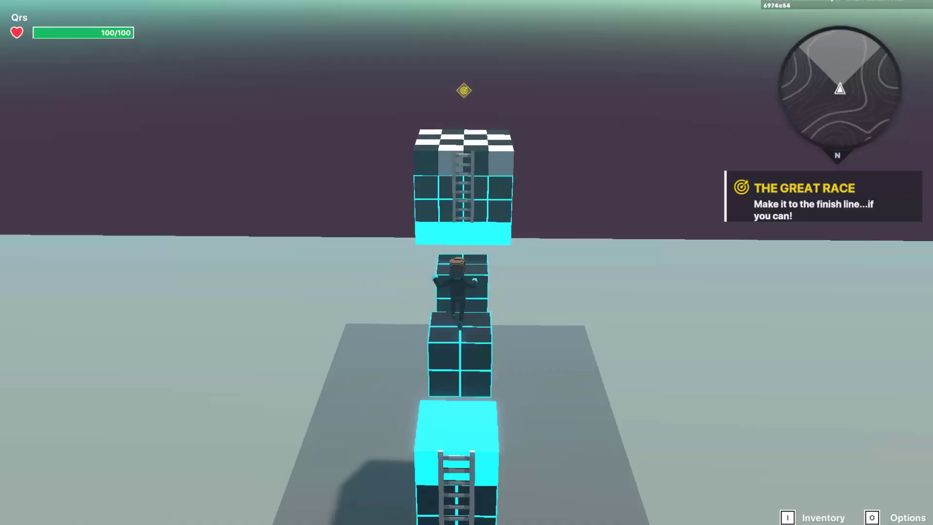
- Climb the ladder to the checkered block and run the cyan path to the finish platform
key(w)
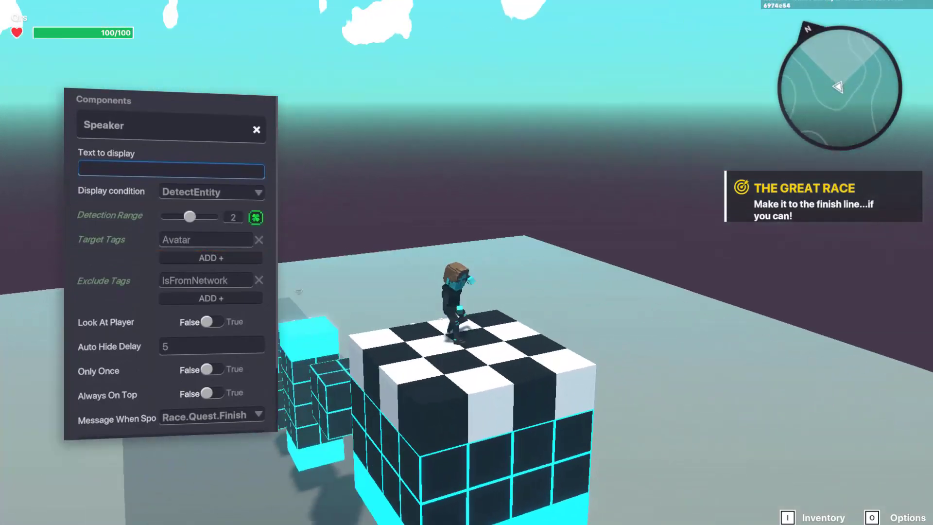
key(w)
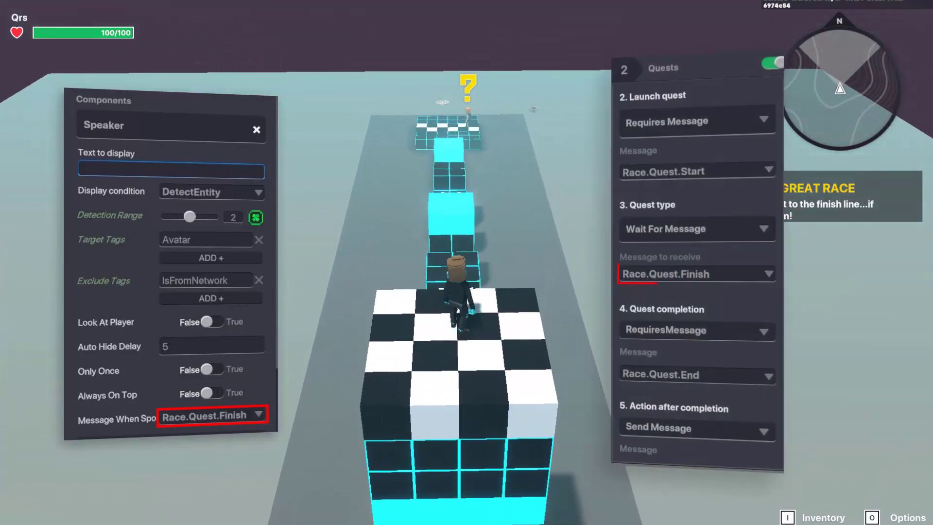
key(w)
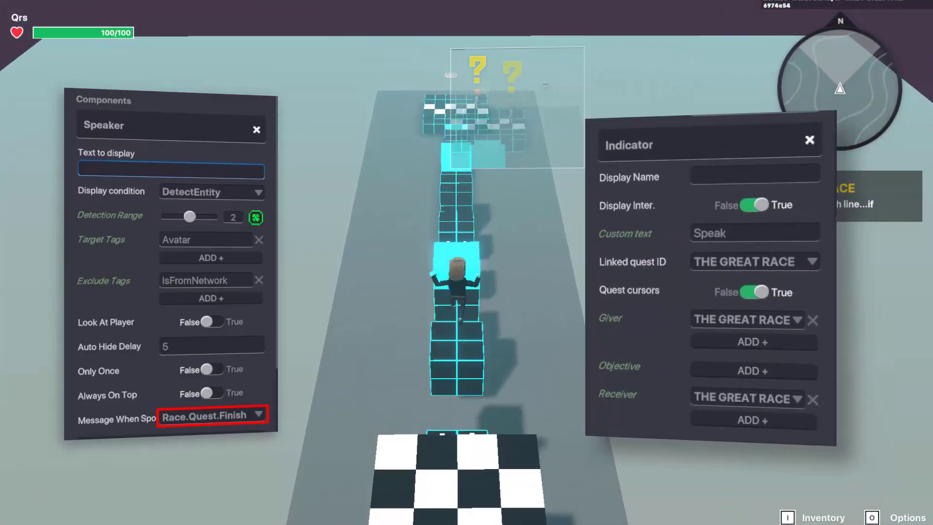
key(w)
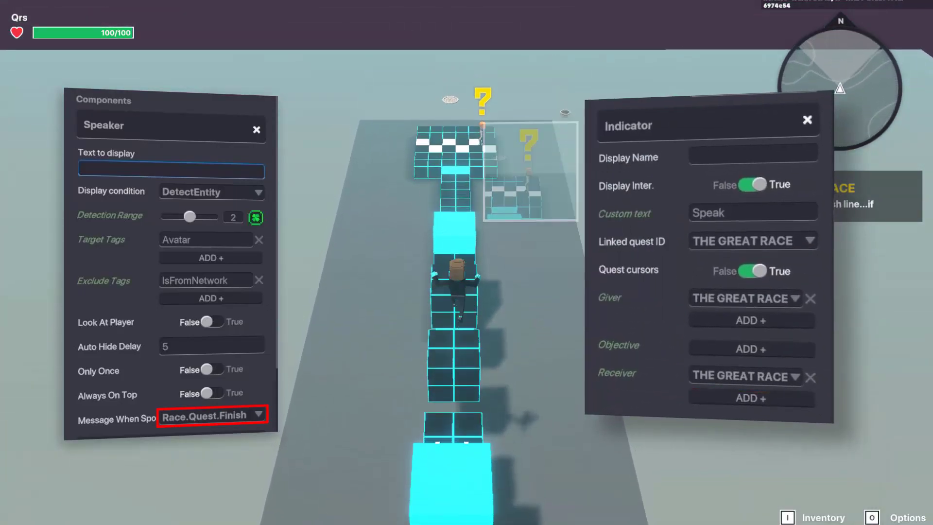
key(w)
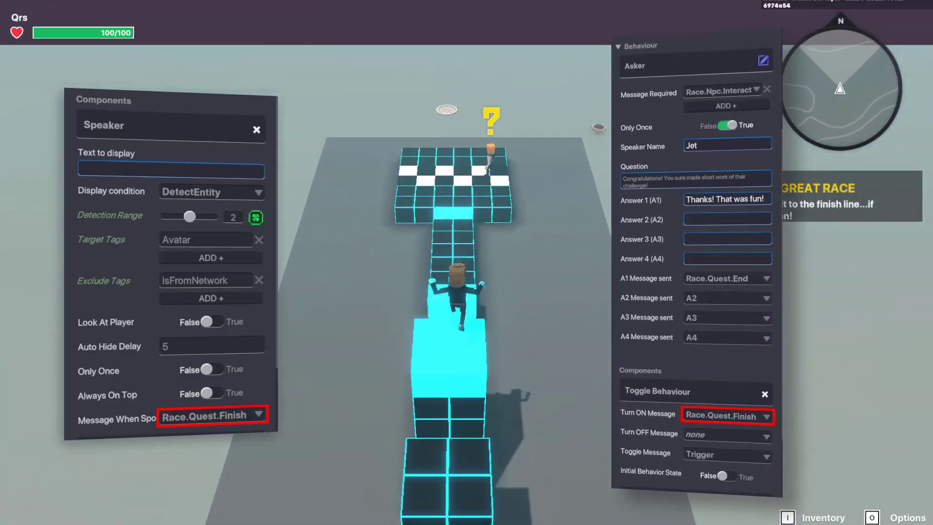
key(w)
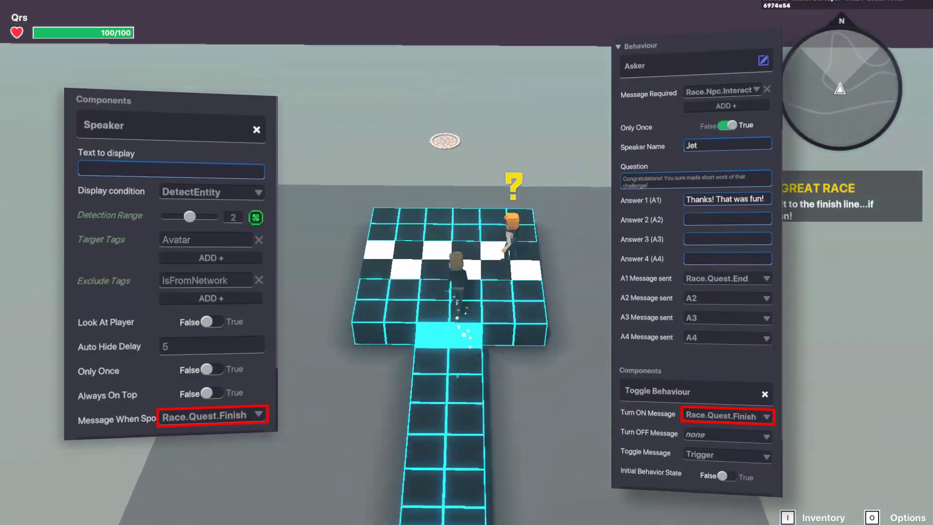
- Report back to Jet and reply to his congratulations to complete the quest
key(w)
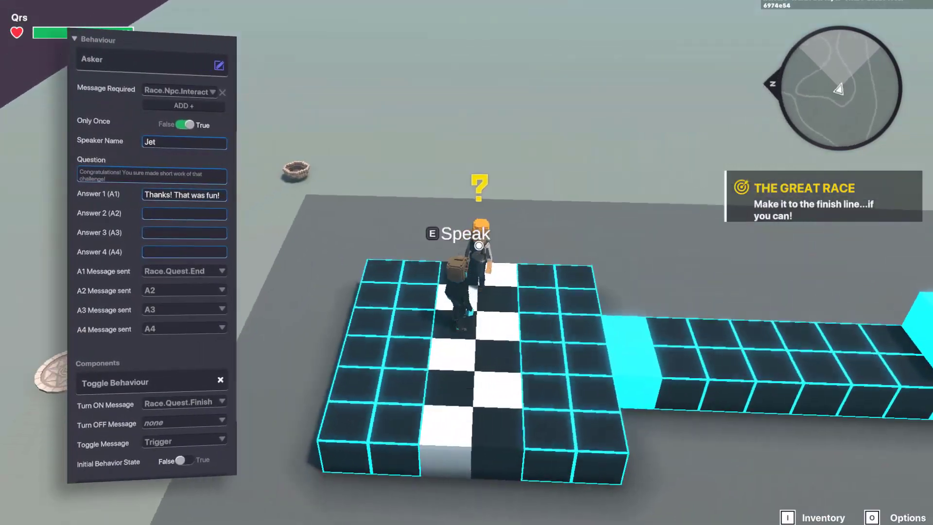
key(e)
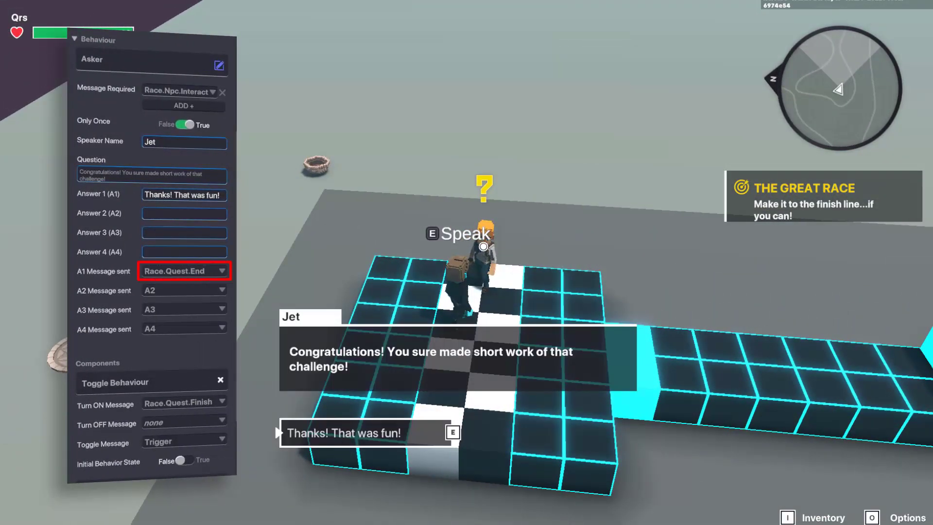
click(355, 433)
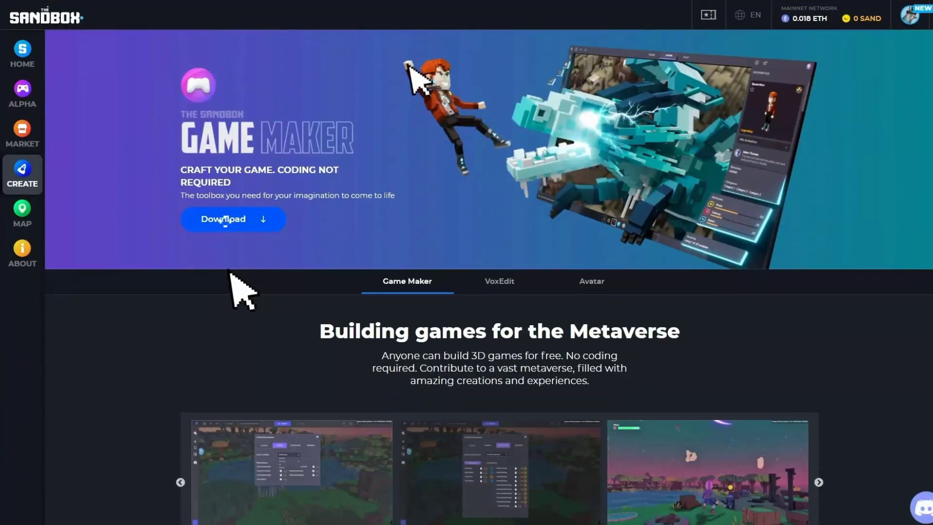
- Download the Game Maker from The Sandbox website's Game Maker page
click(227, 221)
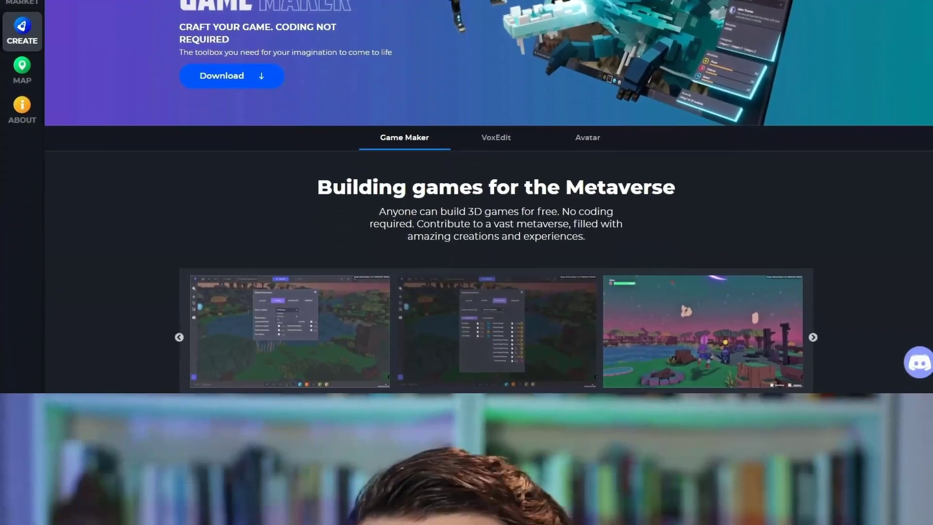